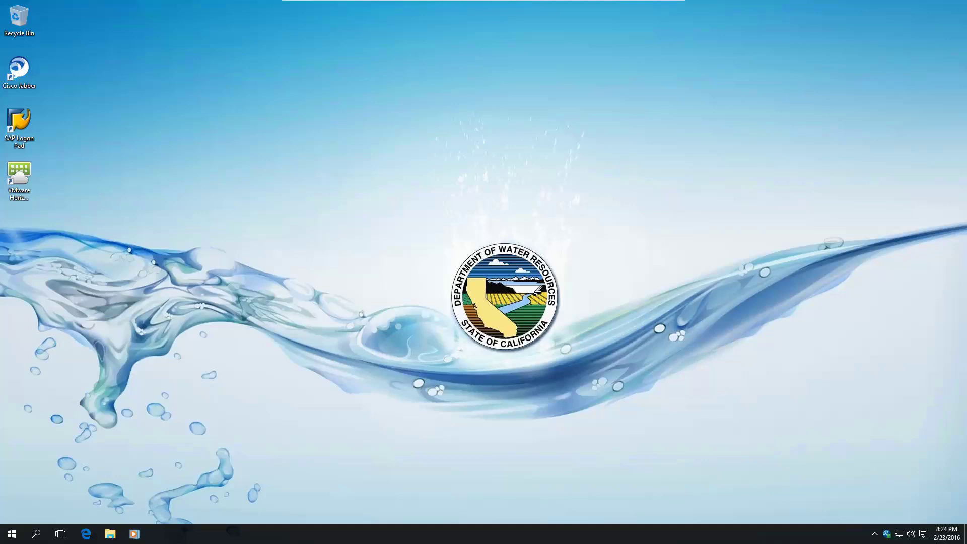
# Step: Open File Explorer, view the Quick access folders and recent files, and close the window
pyautogui.click(15, 537)
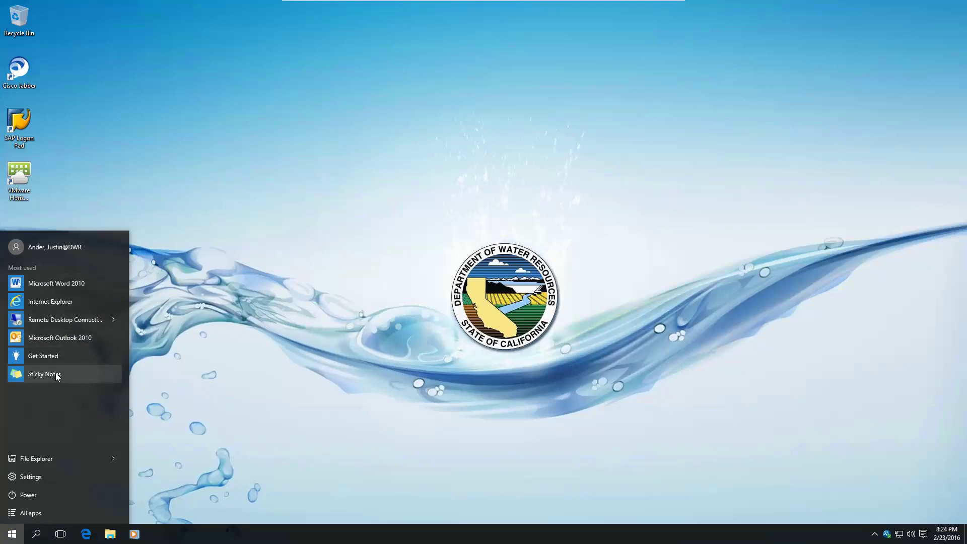
pyautogui.click(85, 464)
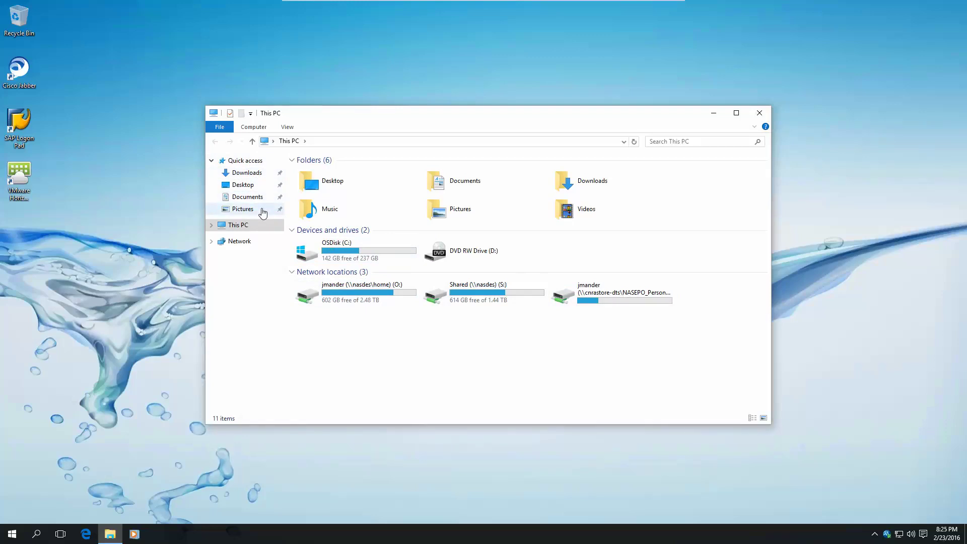
pyautogui.click(237, 162)
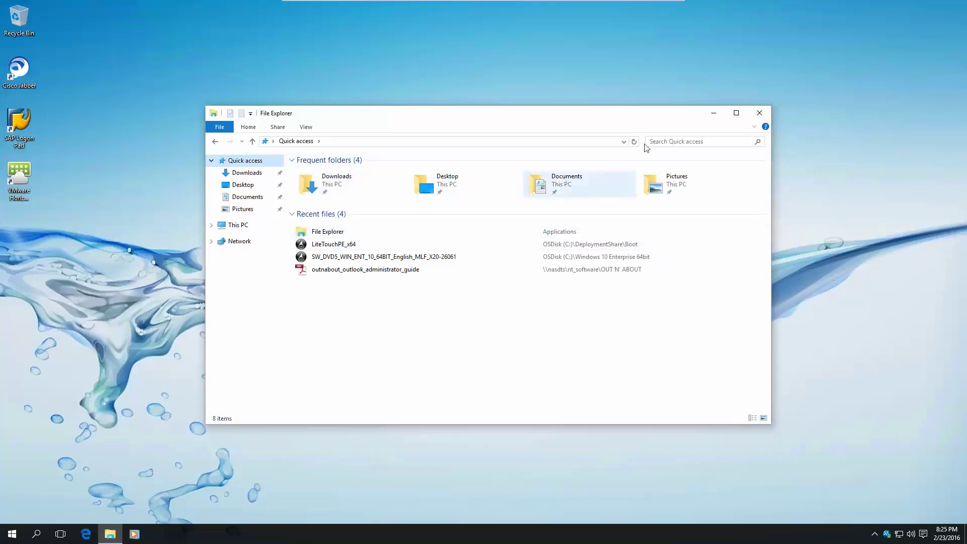
pyautogui.click(760, 114)
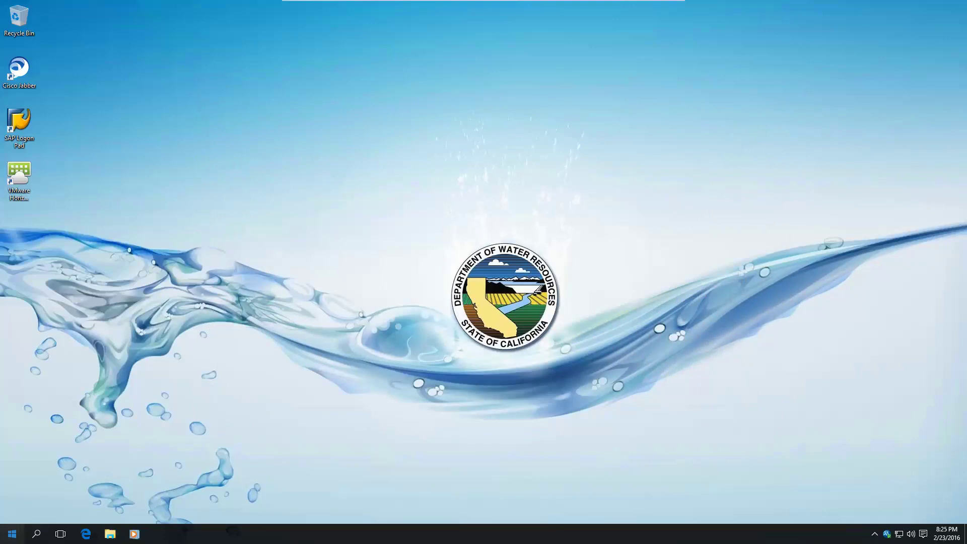
# Step: Open the computer's system properties from File Explorer's additional Start options, and close them after viewing
pyautogui.click(12, 534)
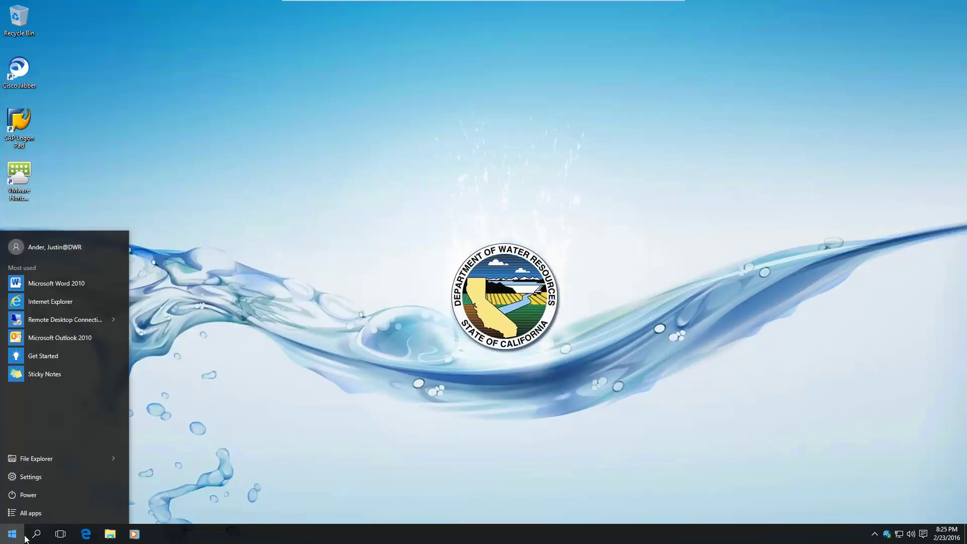
pyautogui.click(113, 461)
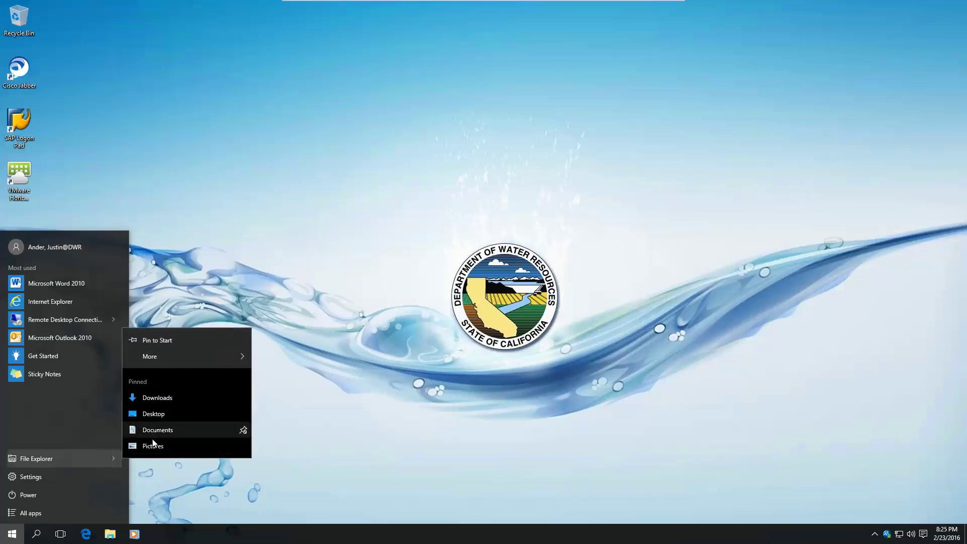
pyautogui.moveTo(155, 359)
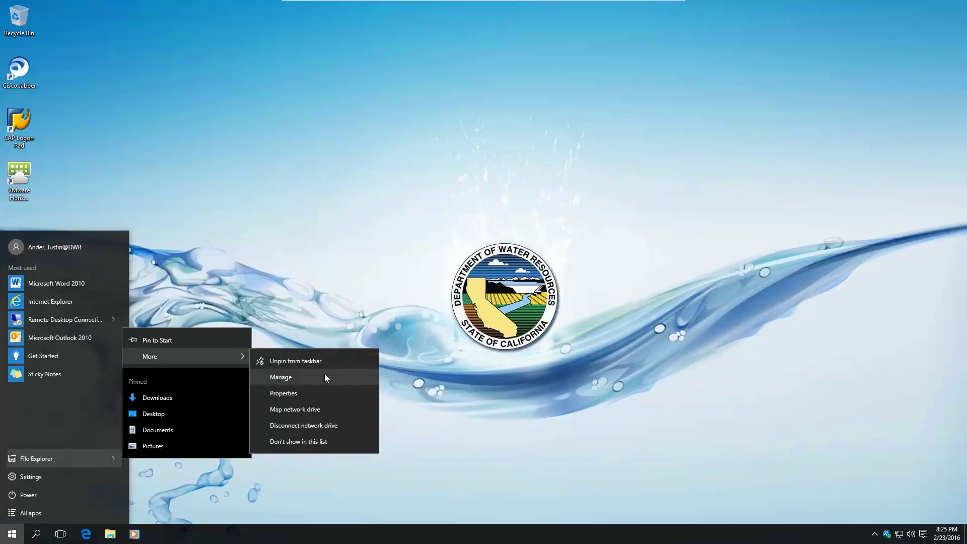
pyautogui.click(333, 395)
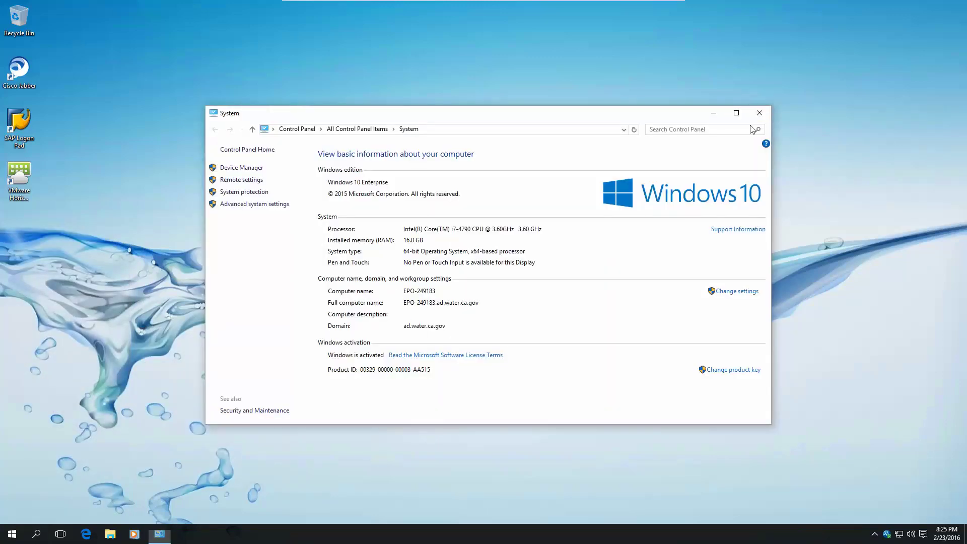
pyautogui.click(767, 116)
# Step: Show File Explorer's pinned folders and additional commands in Start once more
pyautogui.click(6, 540)
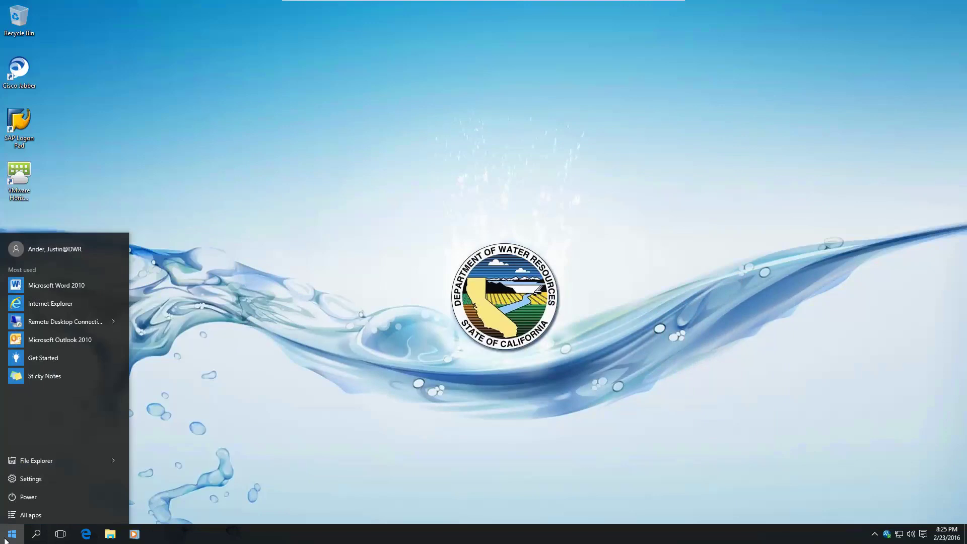
pyautogui.click(114, 460)
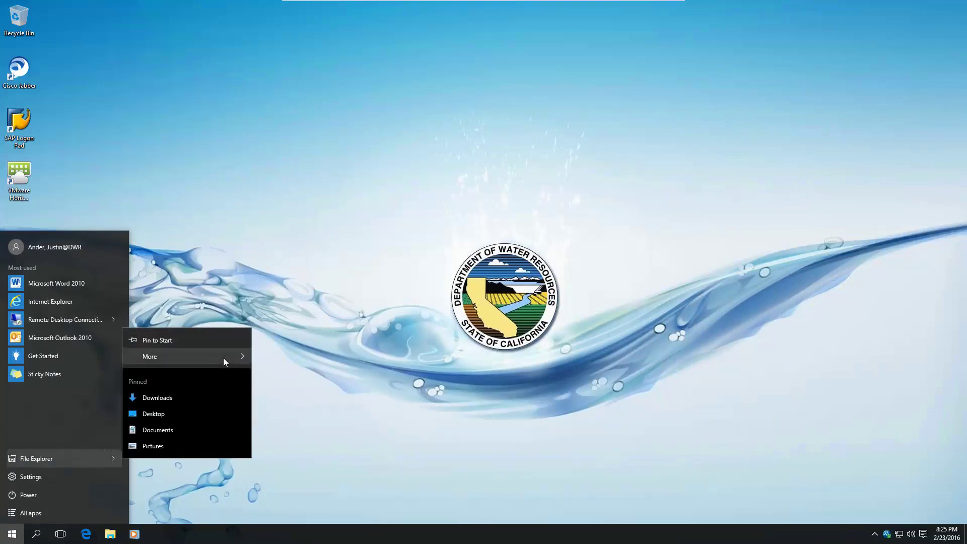
pyautogui.moveTo(223, 358)
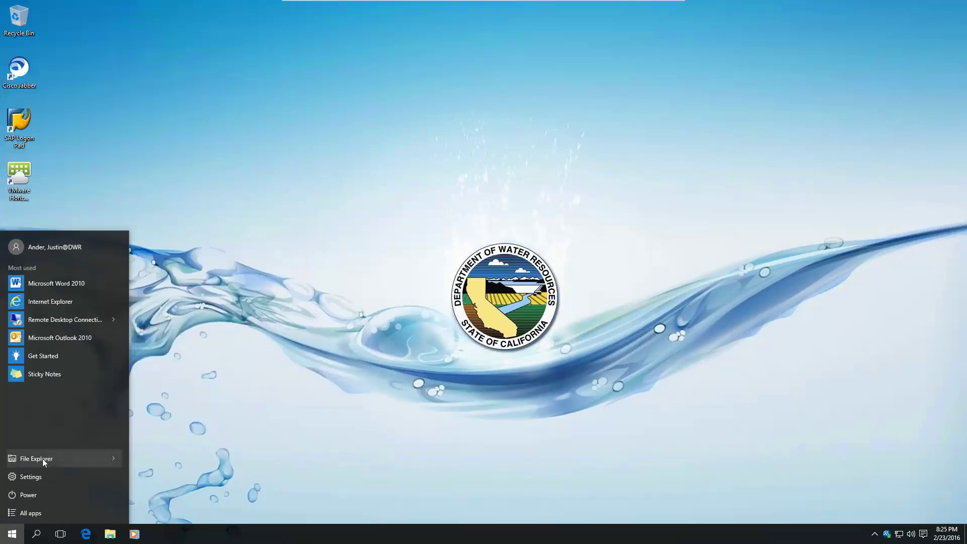
# Step: Open Windows Settings to view its categories, check its entry in Start, and close the Settings window
pyautogui.click(29, 478)
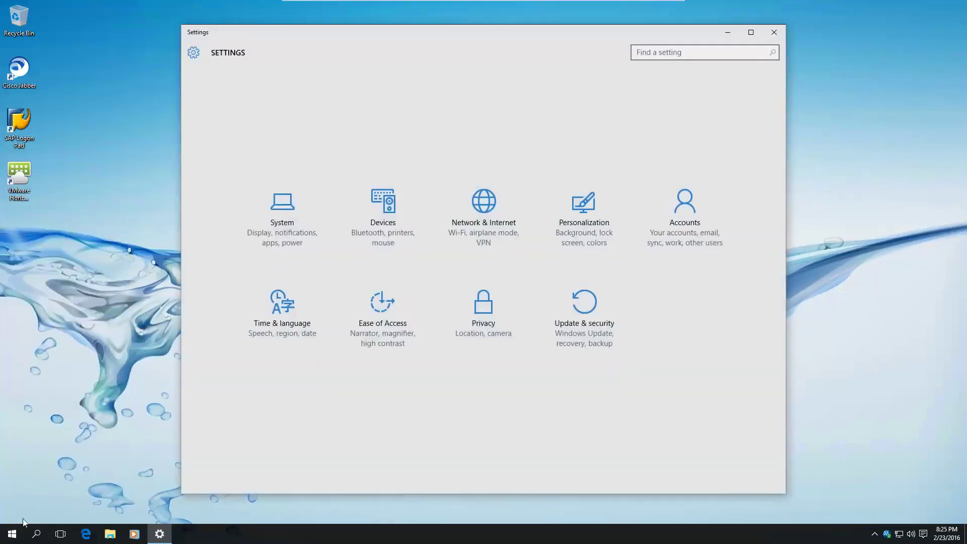
pyautogui.click(12, 534)
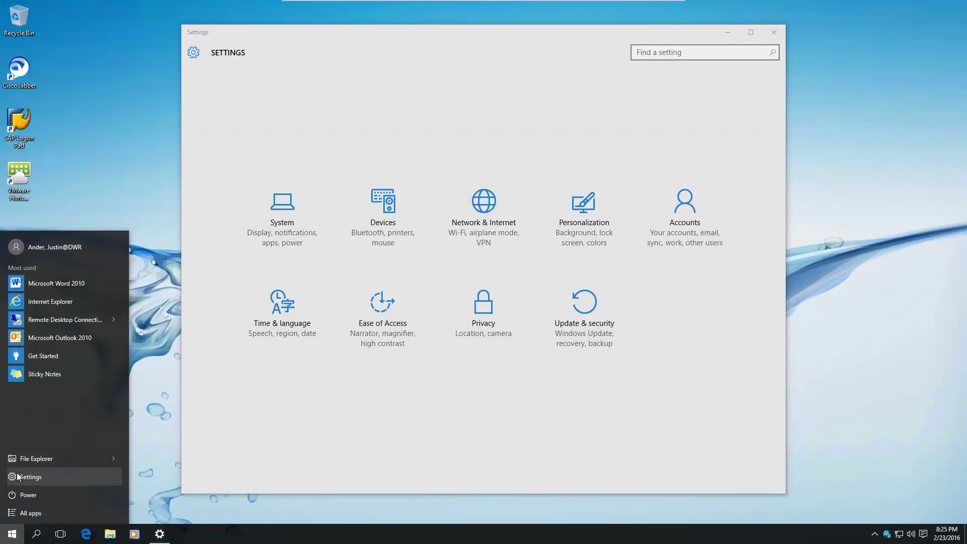
pyautogui.click(262, 419)
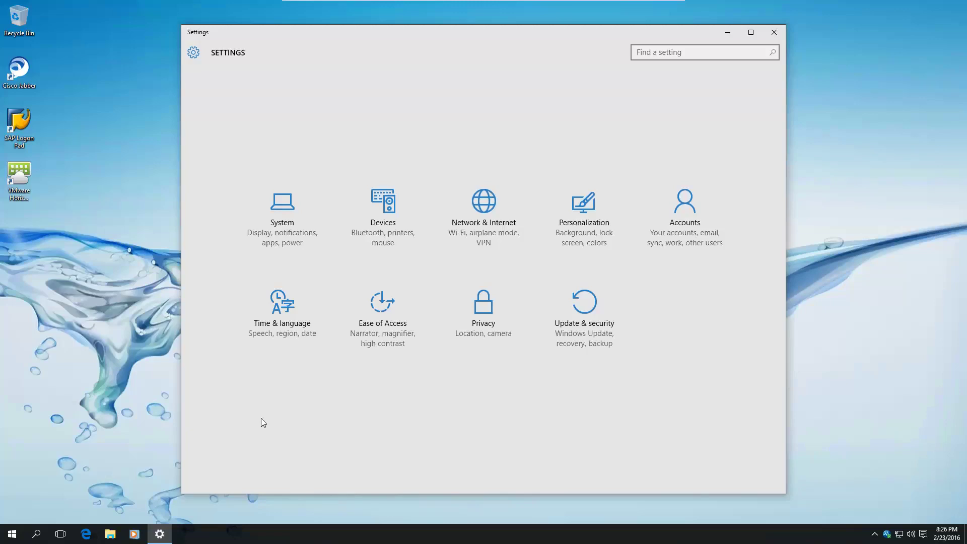
pyautogui.click(780, 32)
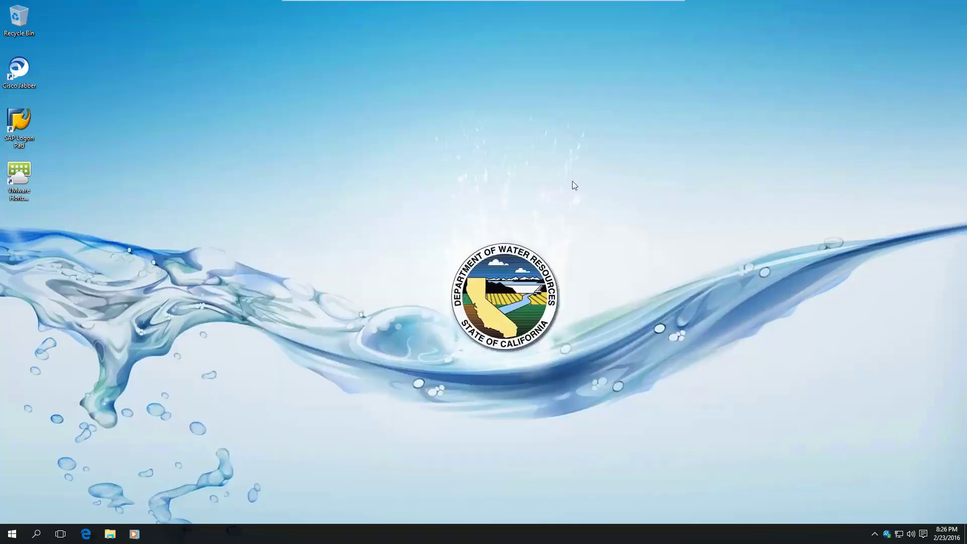
# Step: Check the power options in Start, and browse the list of all apps by jumping to the letter N
pyautogui.click(2, 536)
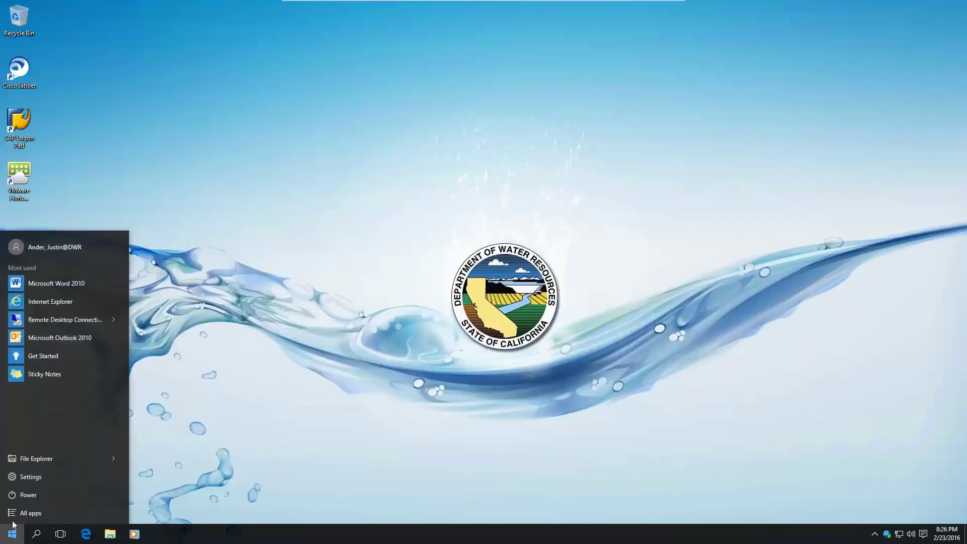
pyautogui.click(32, 496)
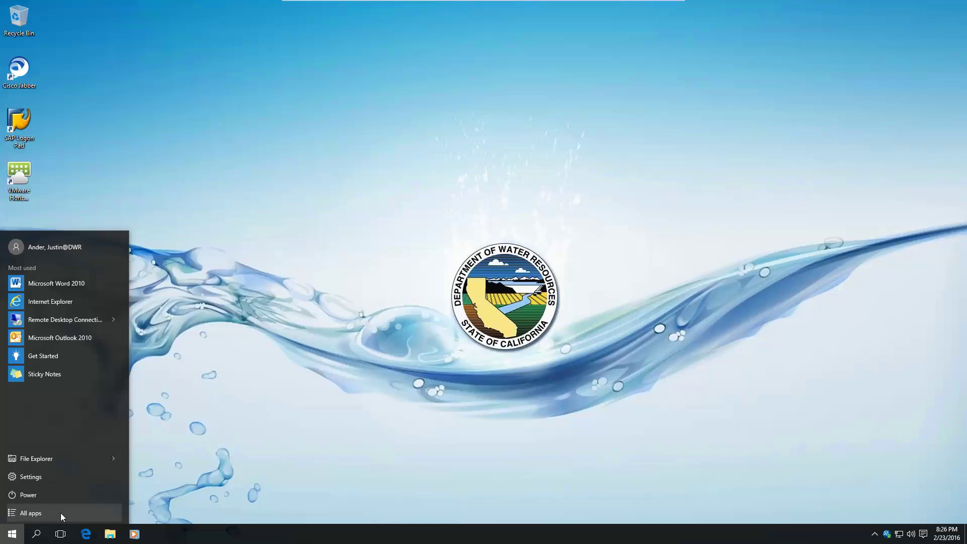
pyautogui.click(60, 513)
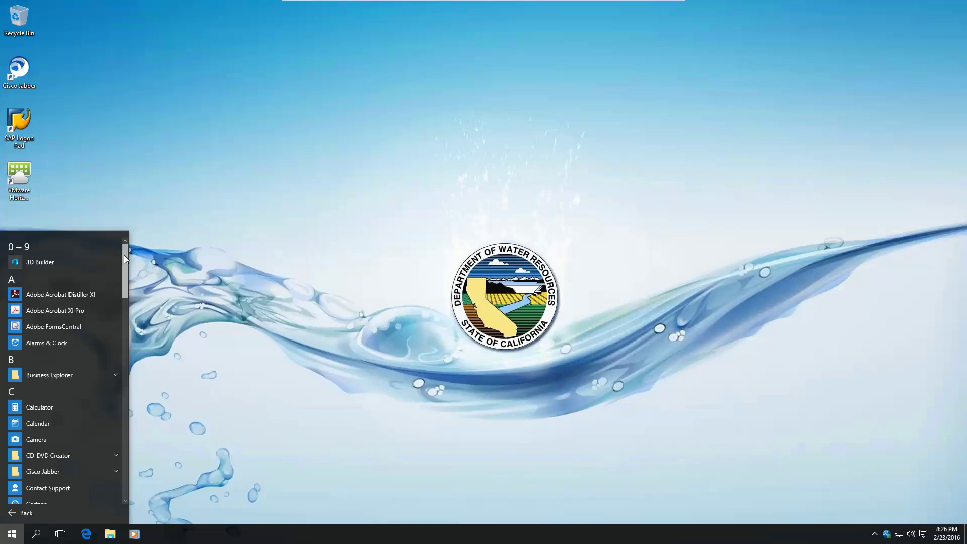
pyautogui.moveTo(124, 255); pyautogui.dragTo(136, 276)
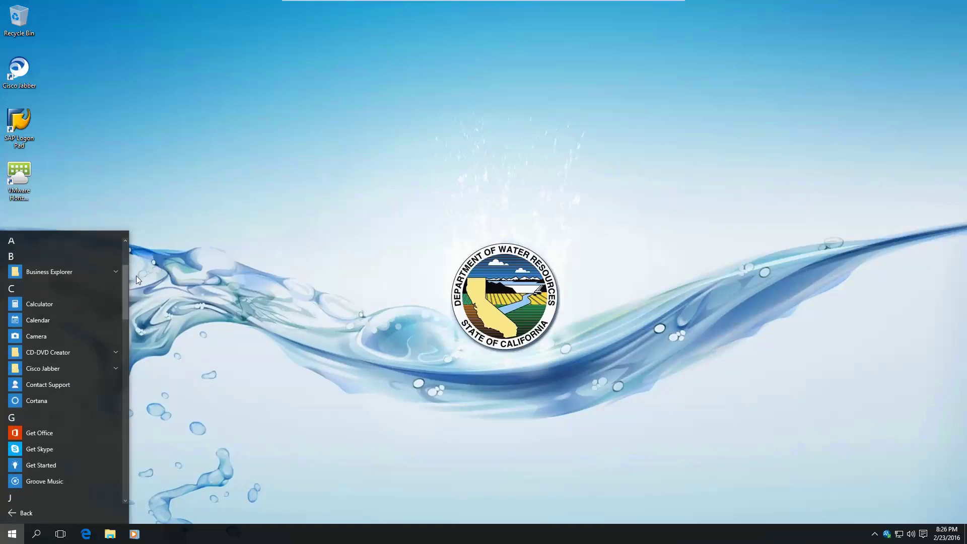
pyautogui.click(16, 418)
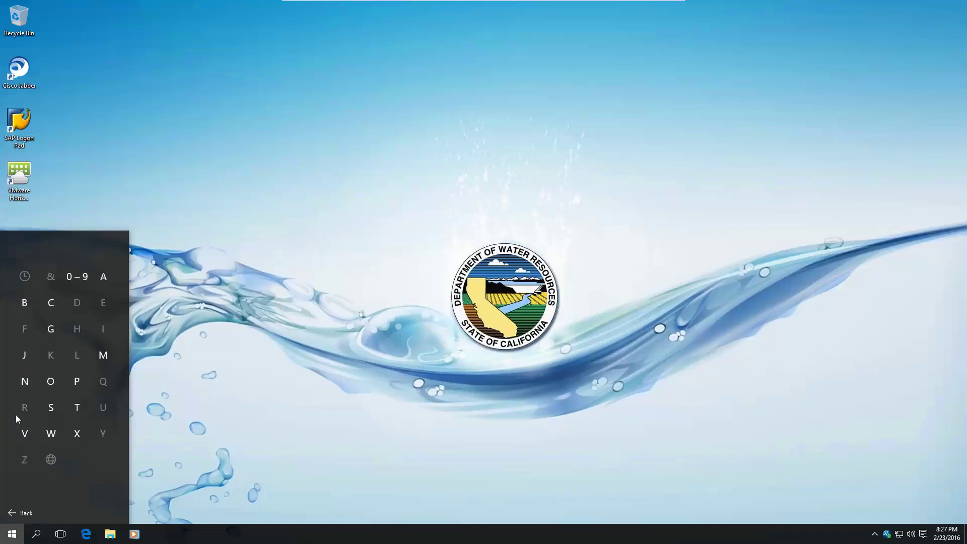
pyautogui.click(22, 380)
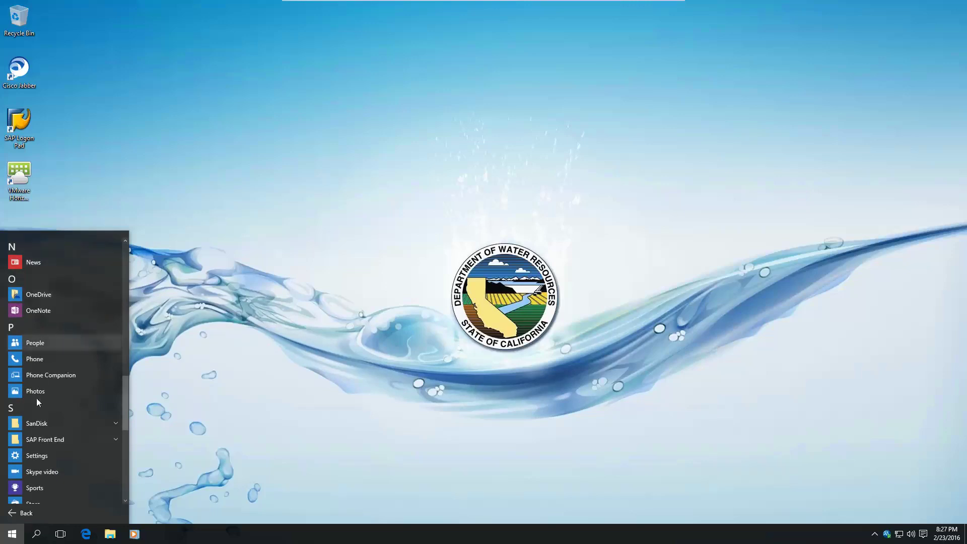
pyautogui.click(12, 534)
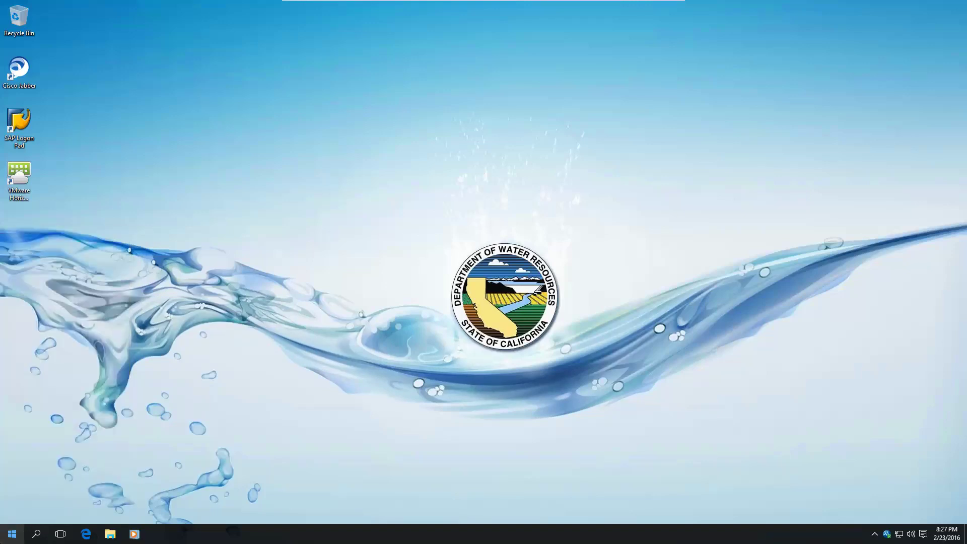
# Step: Display the signed-in user's account options in Start, and dismiss them without choosing any
pyautogui.click(12, 534)
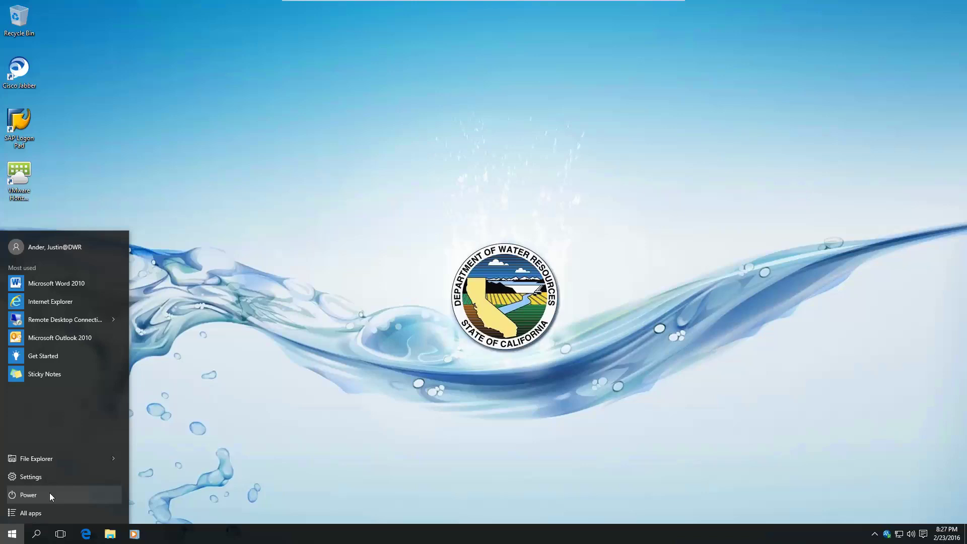
pyautogui.click(52, 243)
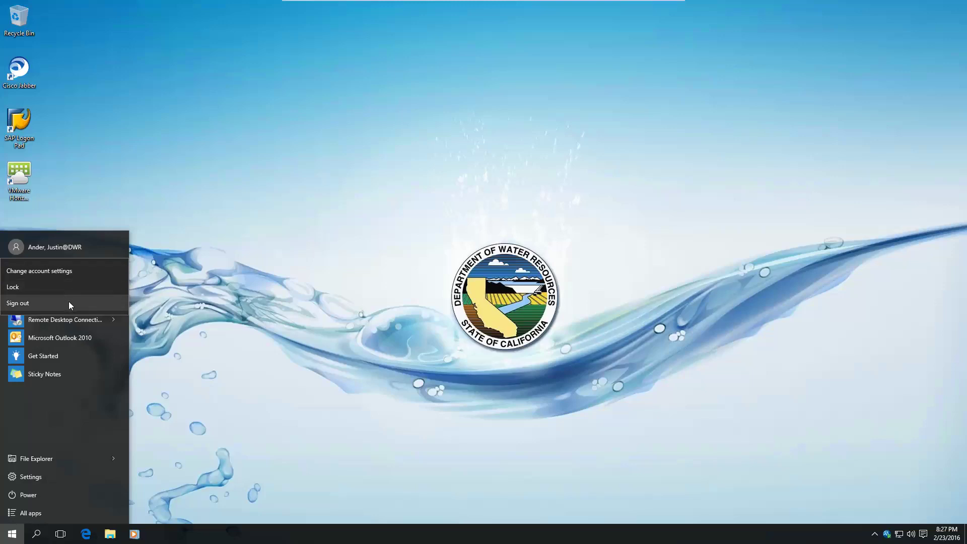
pyautogui.click(38, 414)
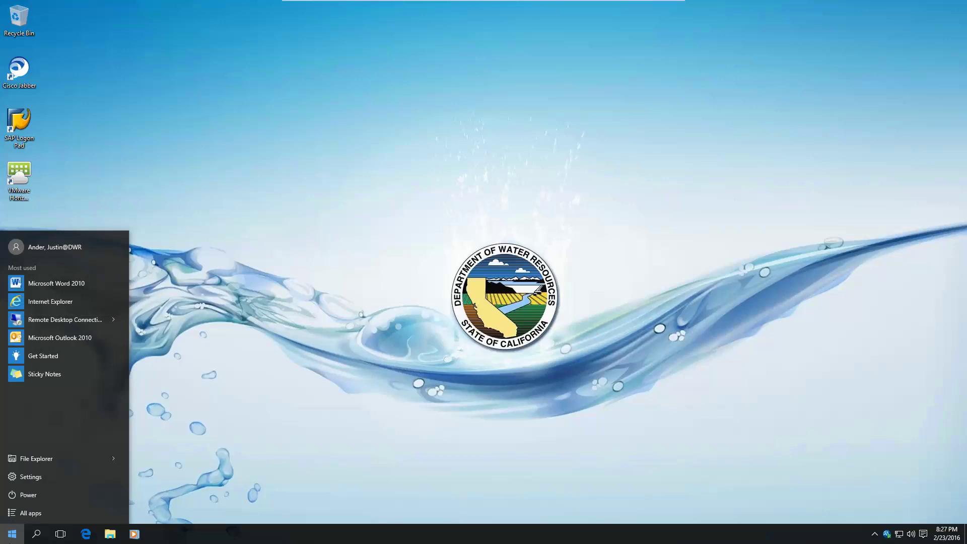
pyautogui.click(12, 534)
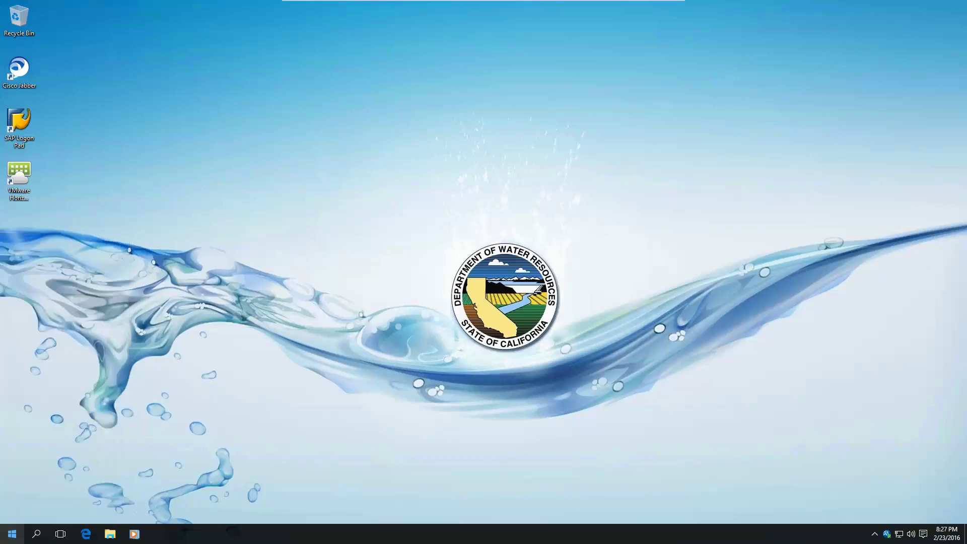
# Step: Search Windows for "word", launch Microsoft Word 2010 from the results, and close it again
pyautogui.click(36, 535)
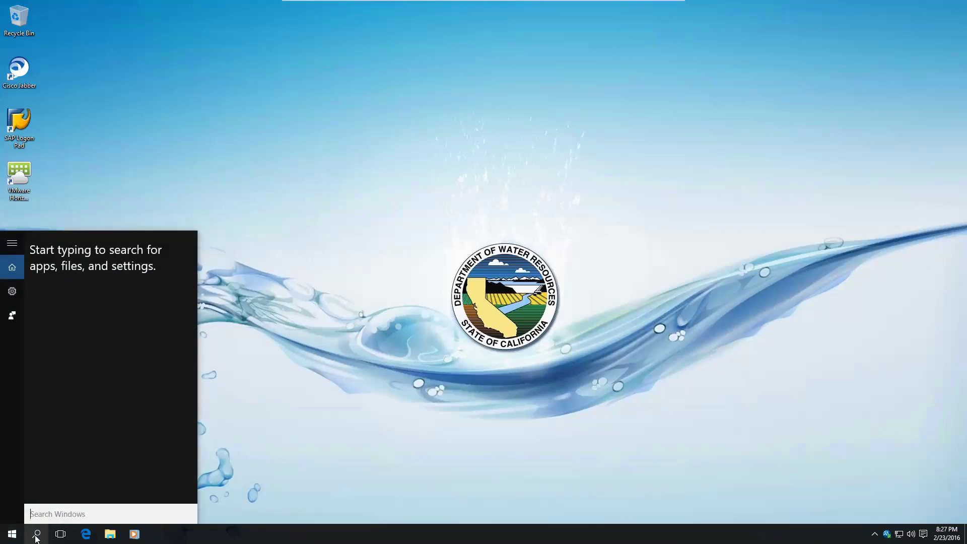
pyautogui.write('word')
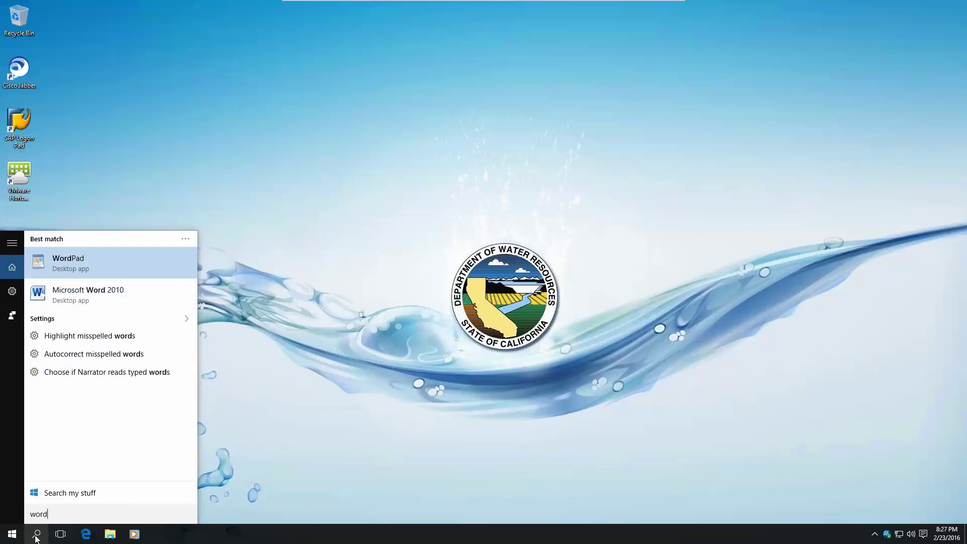
pyautogui.press('Down')
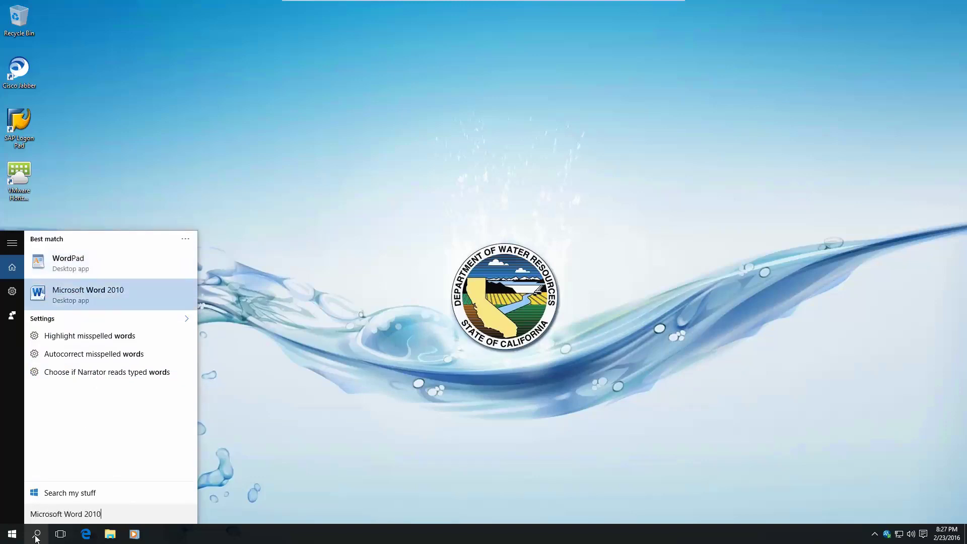
pyautogui.press('Return')
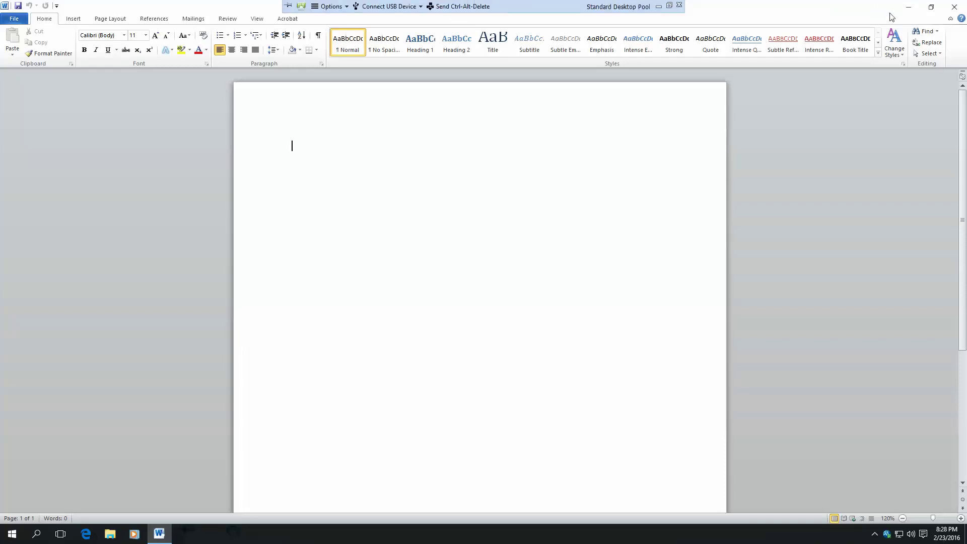
pyautogui.click(952, 12)
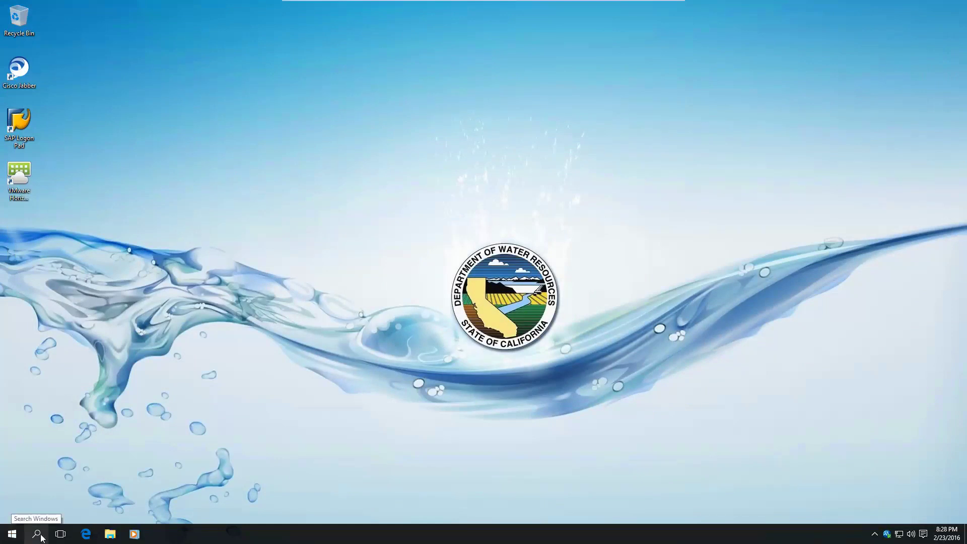
# Step: Search for "word" directly from Start and pin Microsoft Word 2010 to Start
pyautogui.click(16, 539)
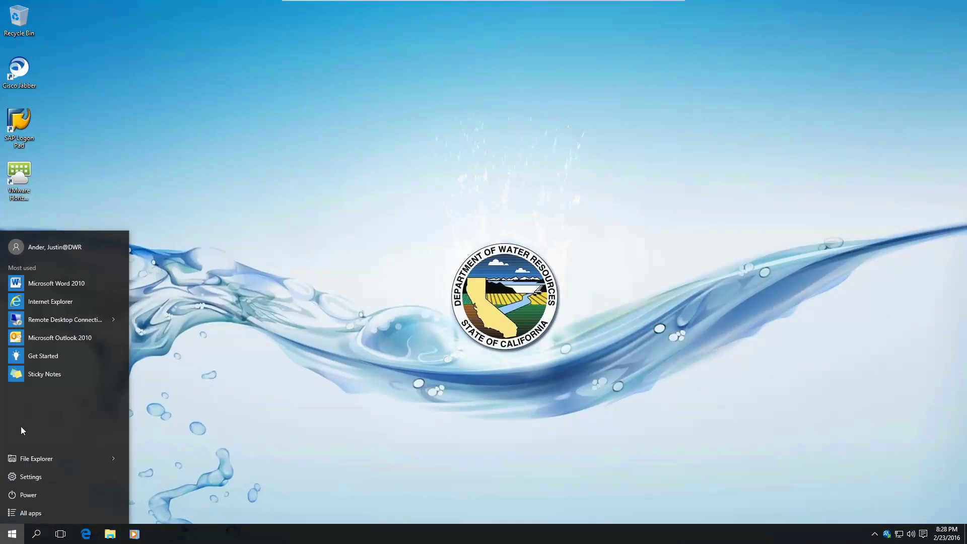
pyautogui.write('word')
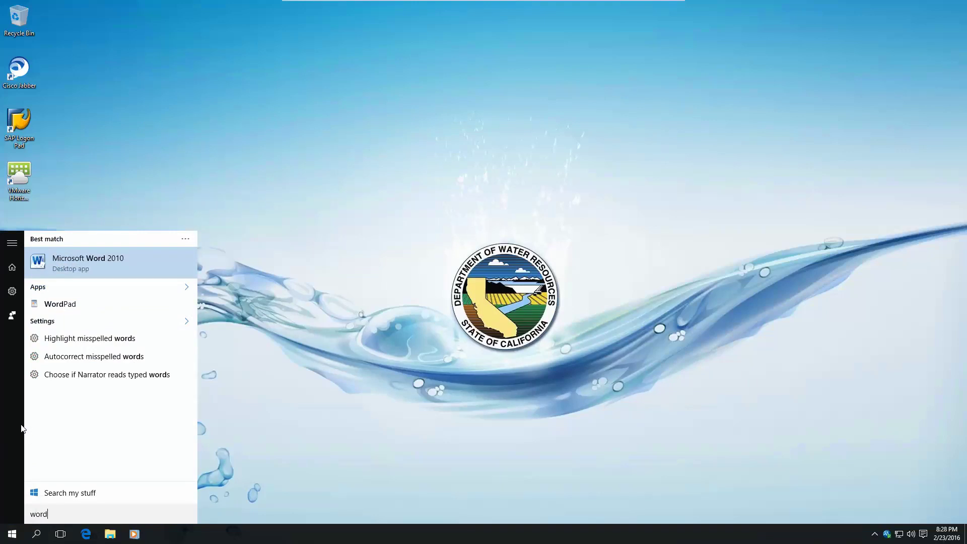
pyautogui.rightClick(85, 260)
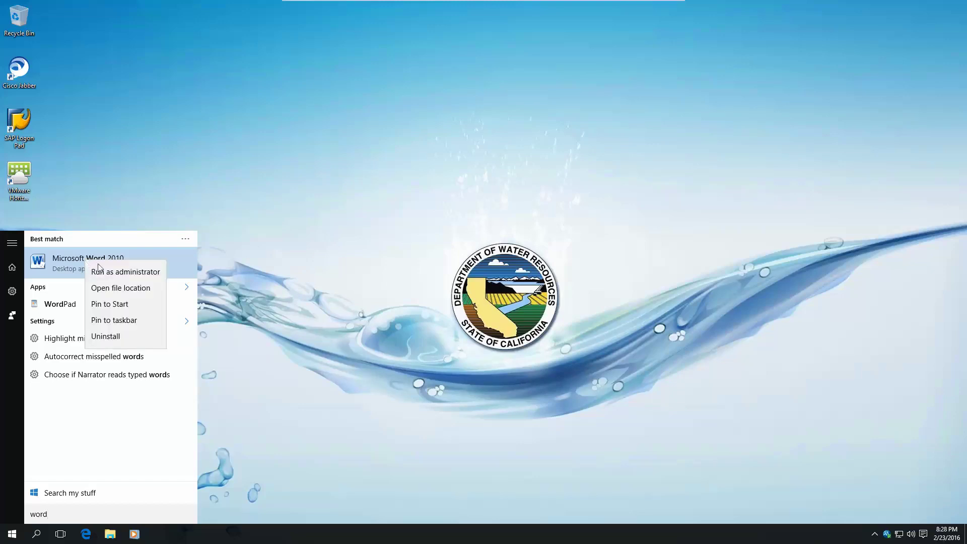
pyautogui.click(122, 306)
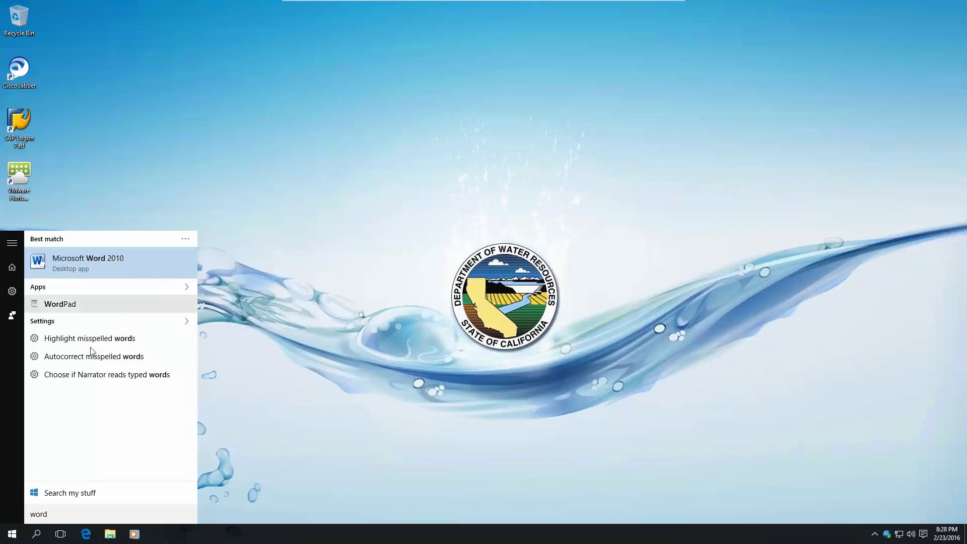
# Step: Display the pinned tiles in Start, search for "weather", and launch the Weather app
pyautogui.click(12, 535)
pyautogui.click(12, 537)
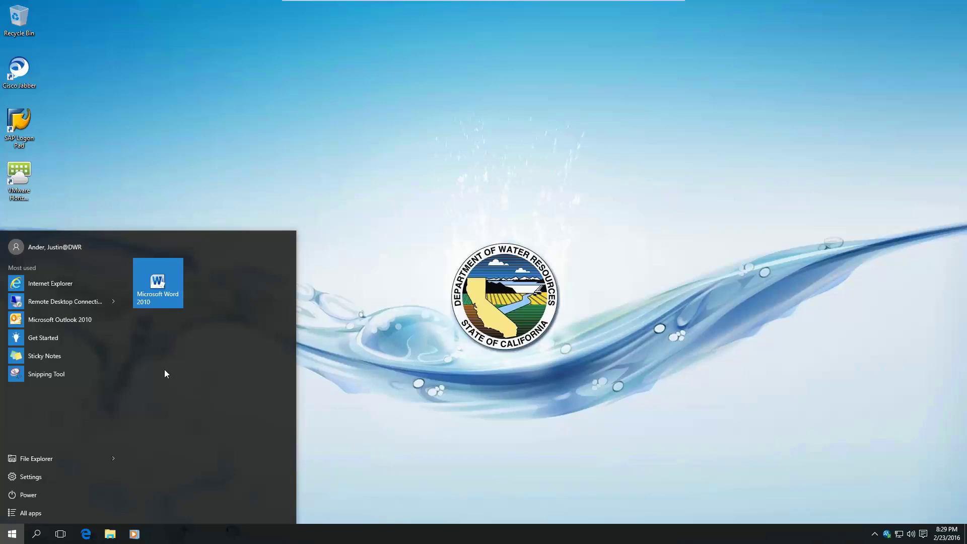
pyautogui.press('Escape')
pyautogui.press('super')
pyautogui.write('weather')
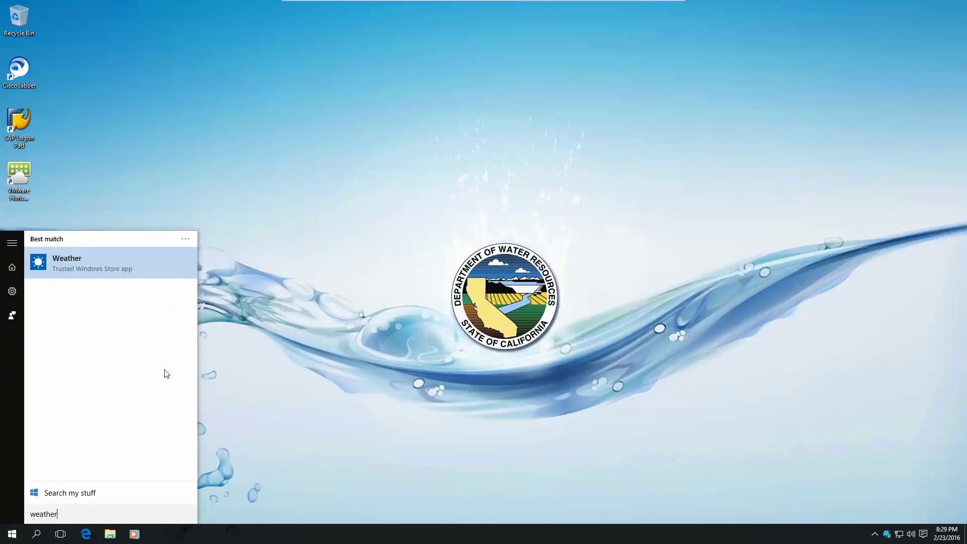
pyautogui.press('Return')
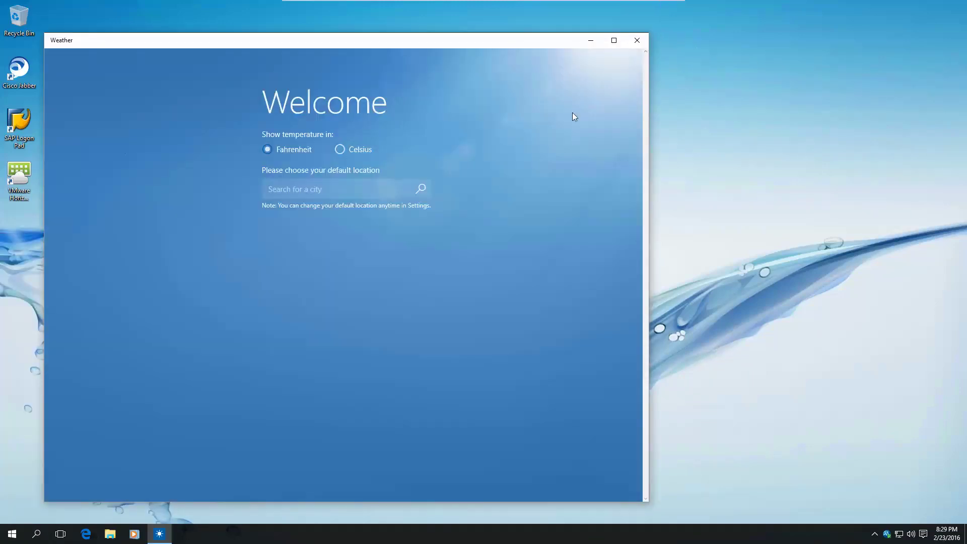
# Step: Set the Weather app's default location using ZIP code 95814, and close the app
pyautogui.click(390, 189)
pyautogui.write('9')
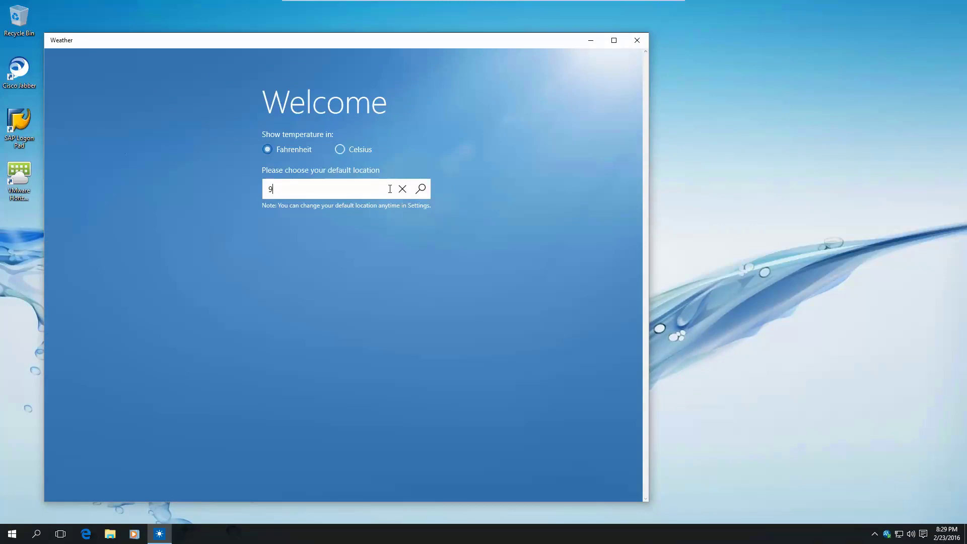
pyautogui.write('5826')
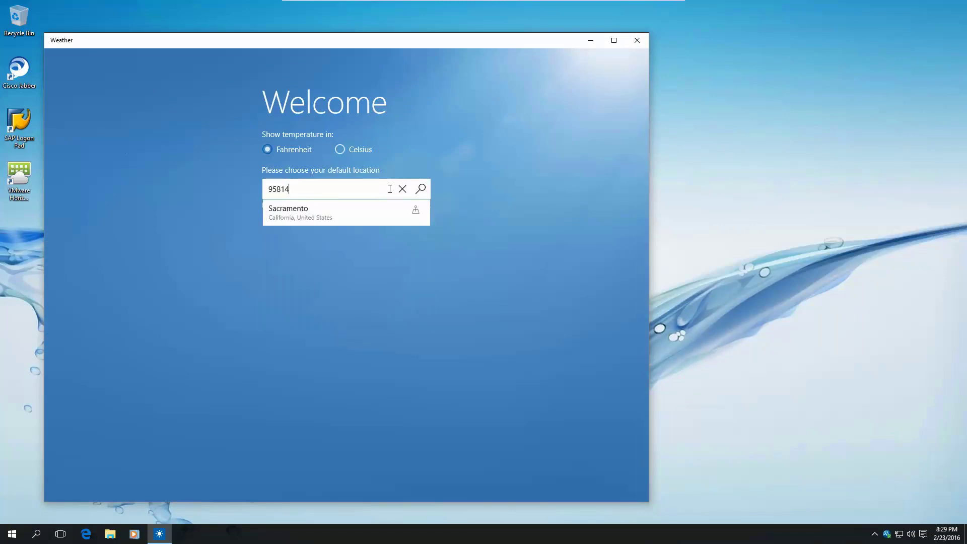
pyautogui.press('Return')
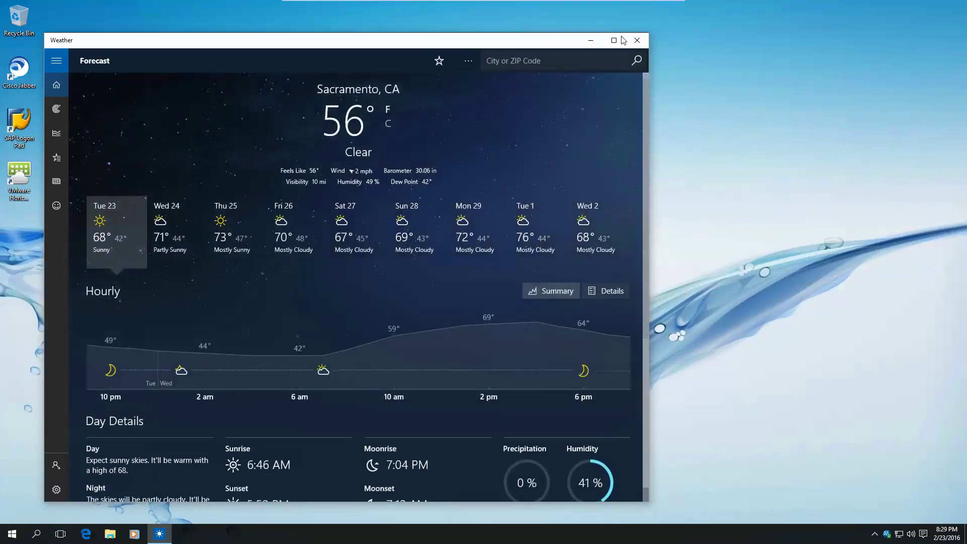
pyautogui.click(637, 41)
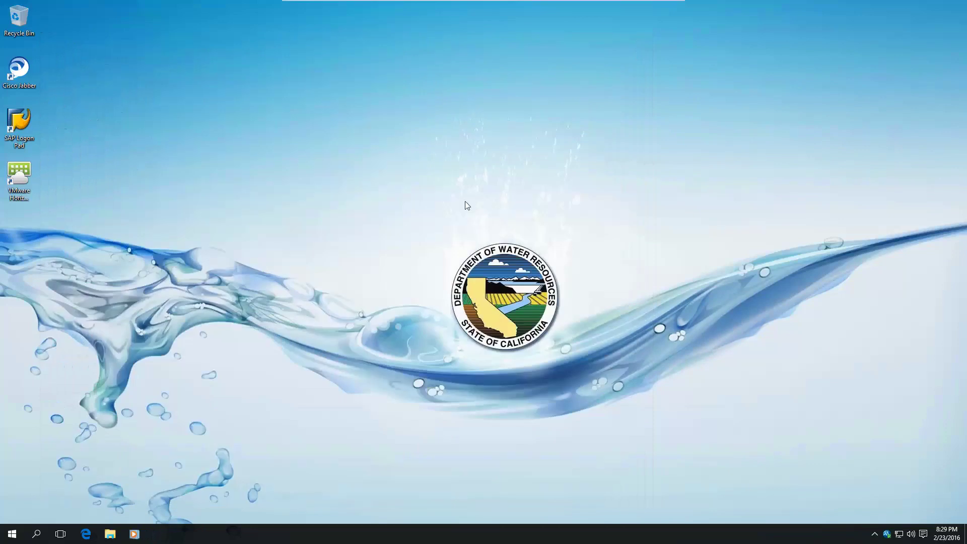
# Step: Search for "weather", pin the Weather app to Start, and place its tile ahead of Microsoft Word 2010
pyautogui.click(7, 538)
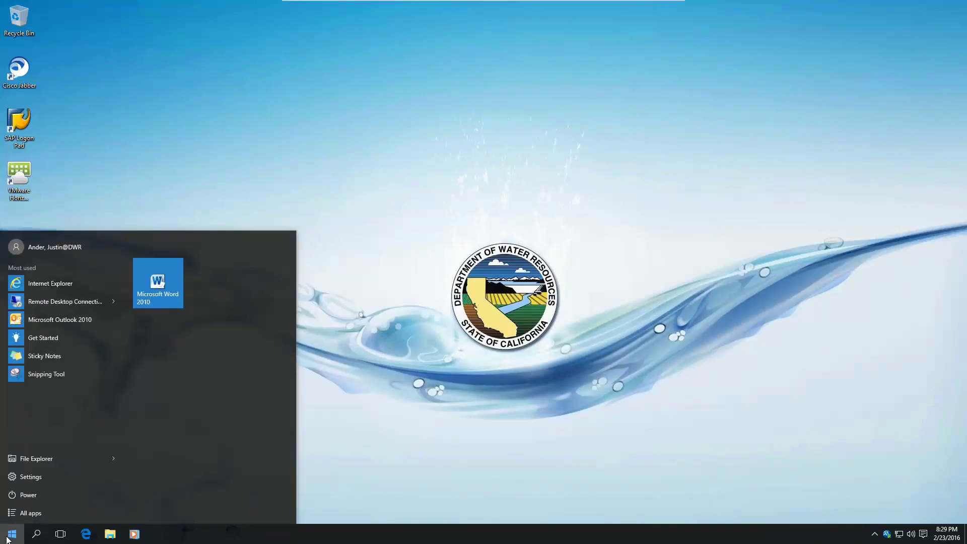
pyautogui.write('weather')
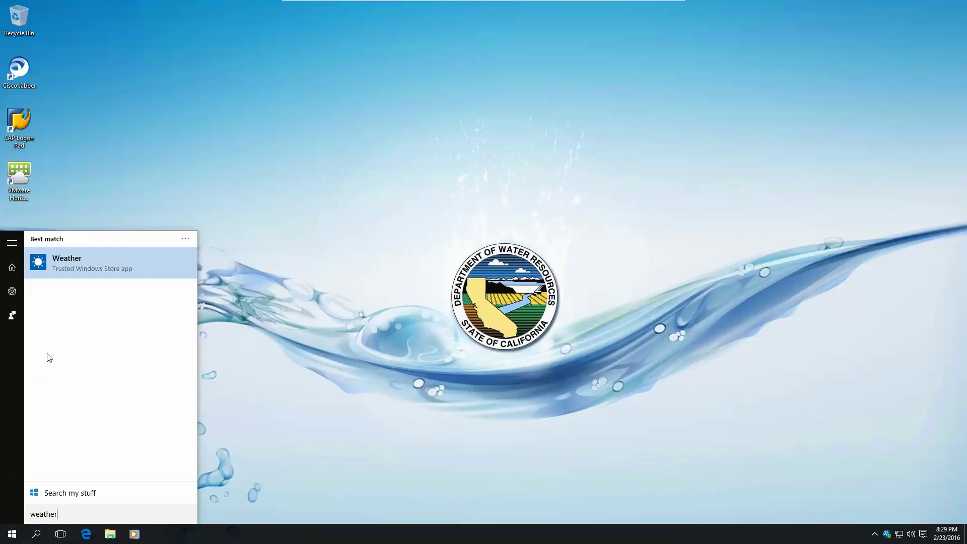
pyautogui.rightClick(62, 267)
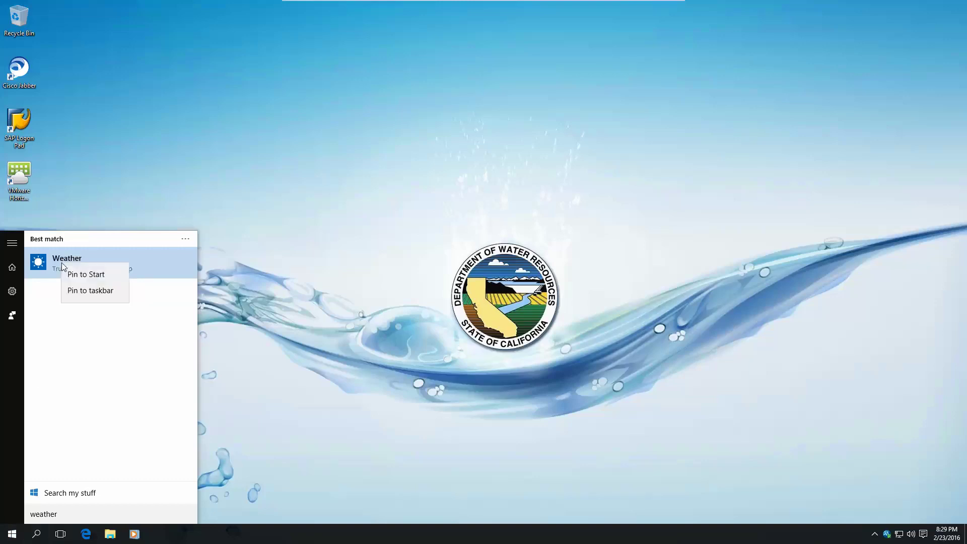
pyautogui.click(89, 274)
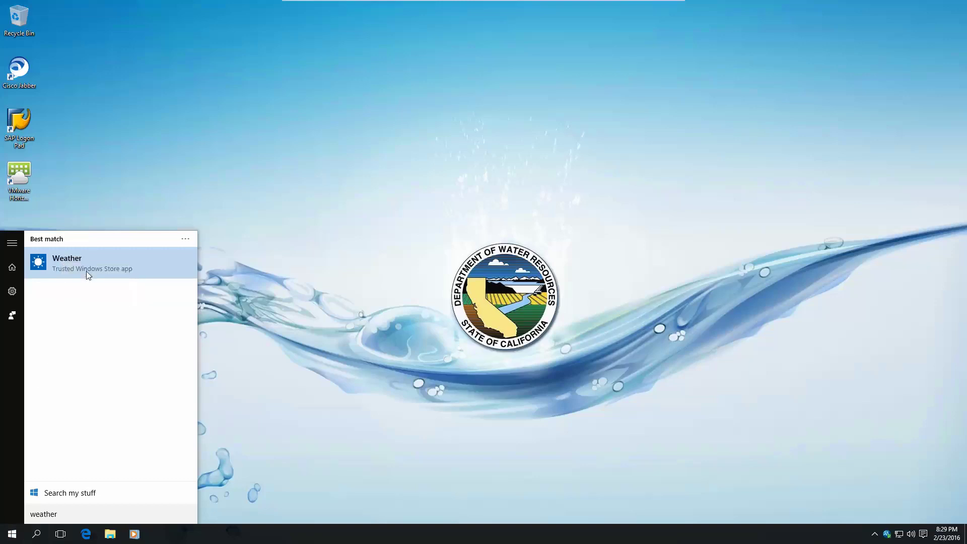
pyautogui.click(11, 533)
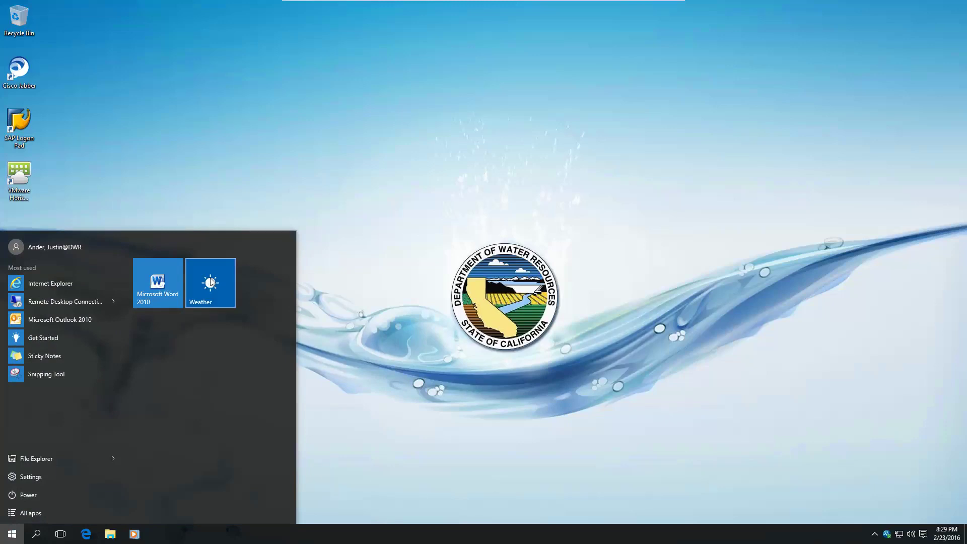
pyautogui.moveTo(211, 282); pyautogui.dragTo(143, 281)
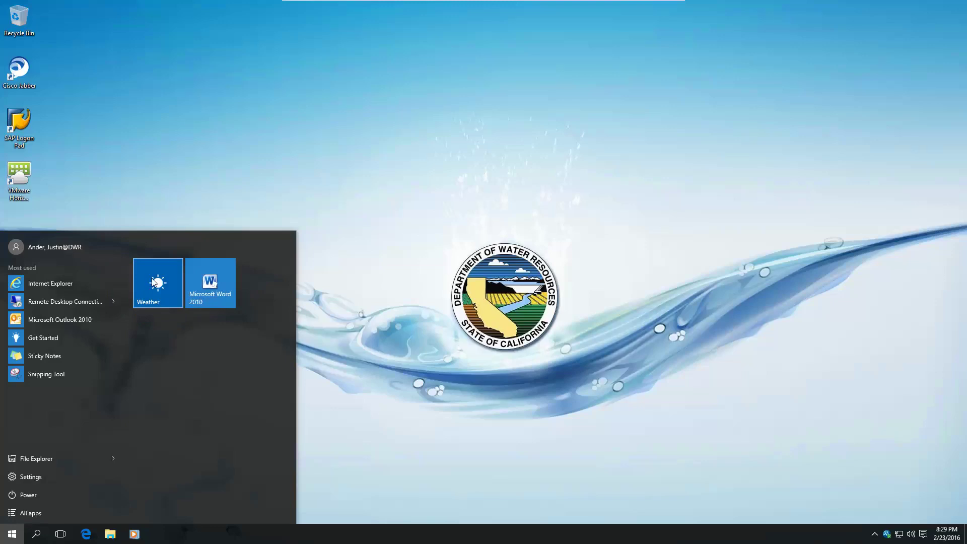
# Step: Resize the Weather tile to Large and open the tile group's name for editing
pyautogui.rightClick(152, 278)
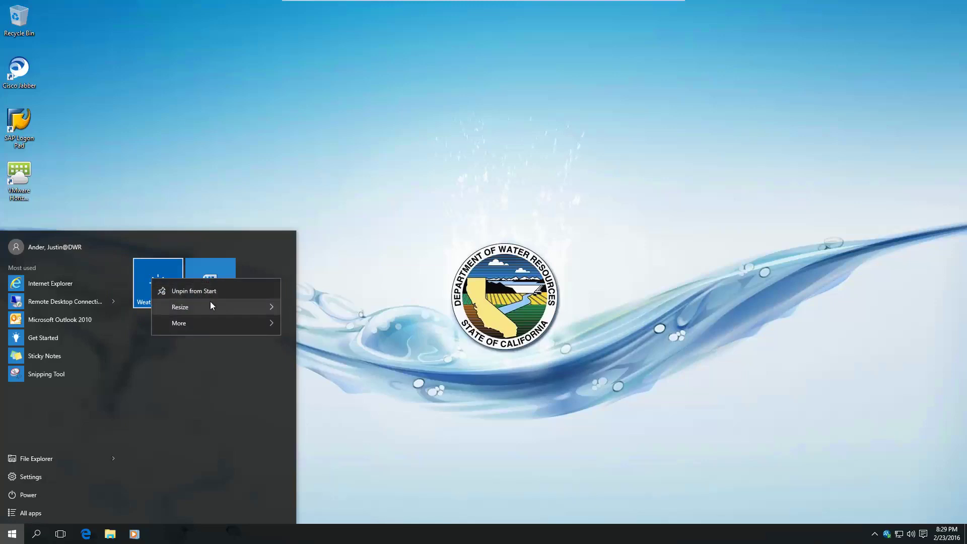
pyautogui.moveTo(210, 306)
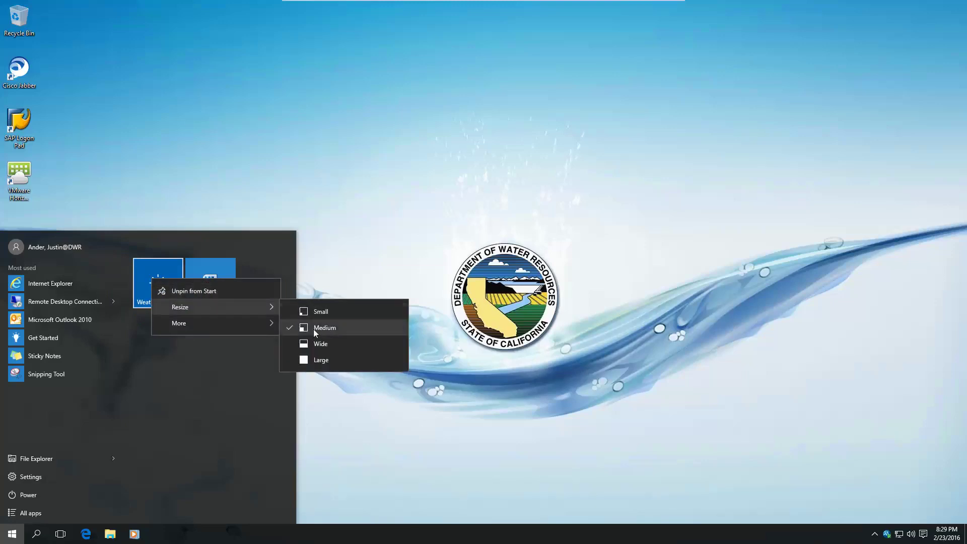
pyautogui.click(314, 359)
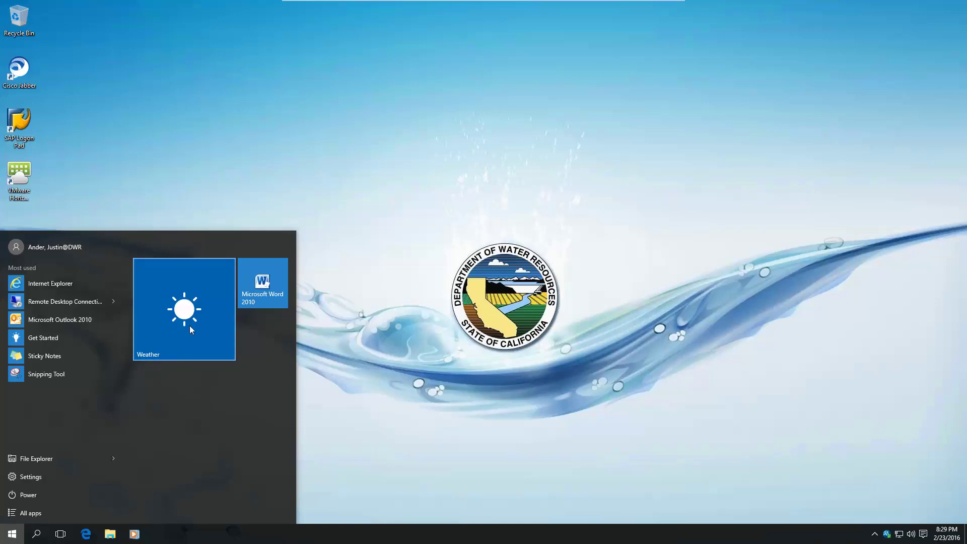
pyautogui.moveTo(155, 249)
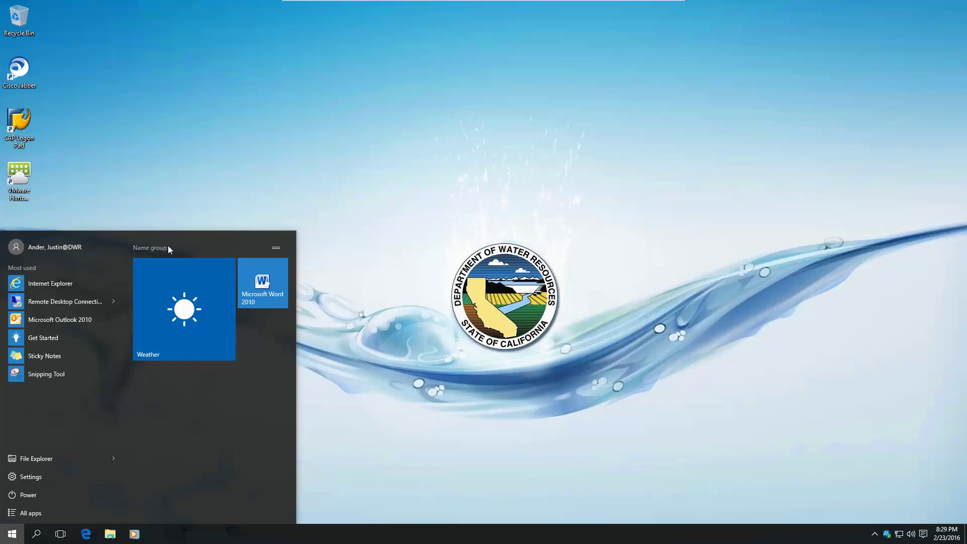
pyautogui.click(168, 249)
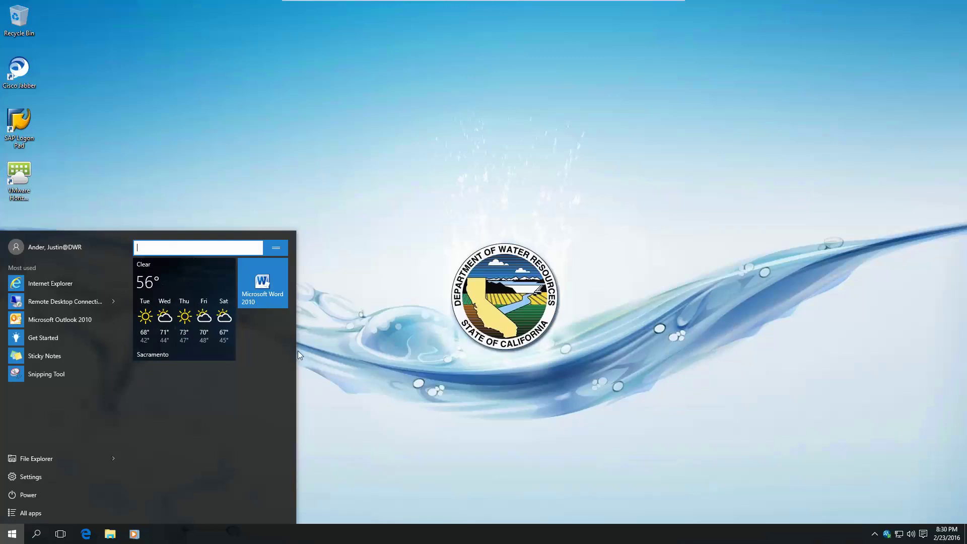
# Step: Resize the Start menu wider and taller, shrink it back to its narrow width and a lower height, and dismiss it
pyautogui.moveTo(296, 344); pyautogui.dragTo(751, 285)
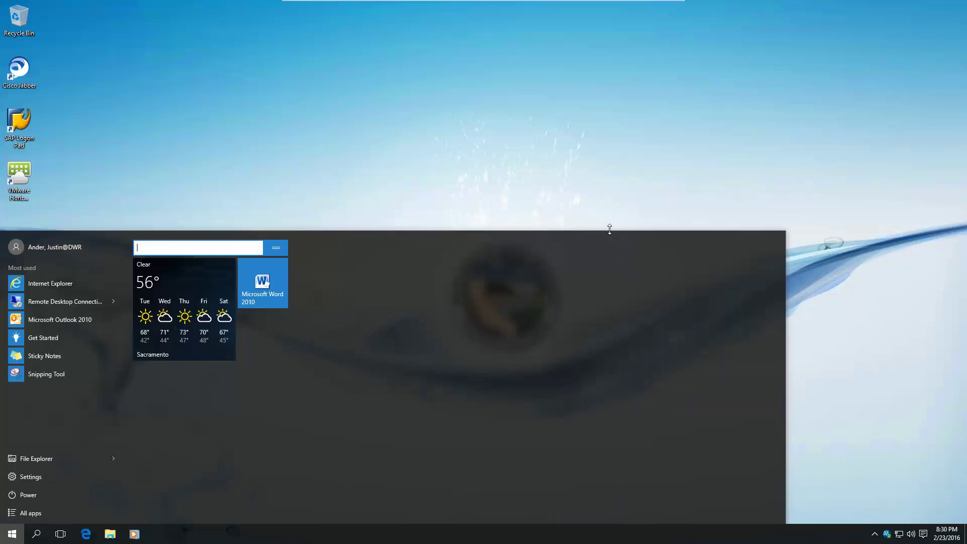
pyautogui.moveTo(610, 230); pyautogui.dragTo(606, 157)
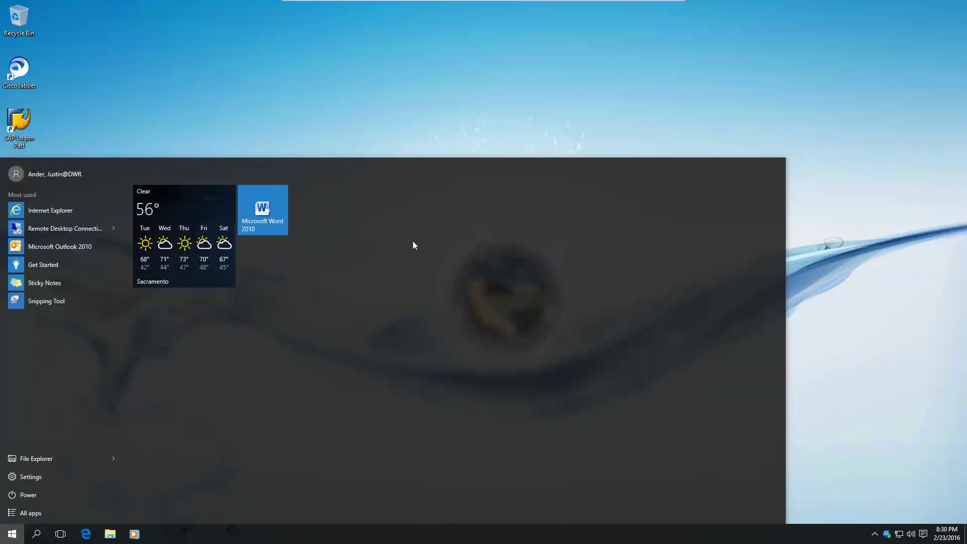
pyautogui.moveTo(785, 194); pyautogui.dragTo(334, 272)
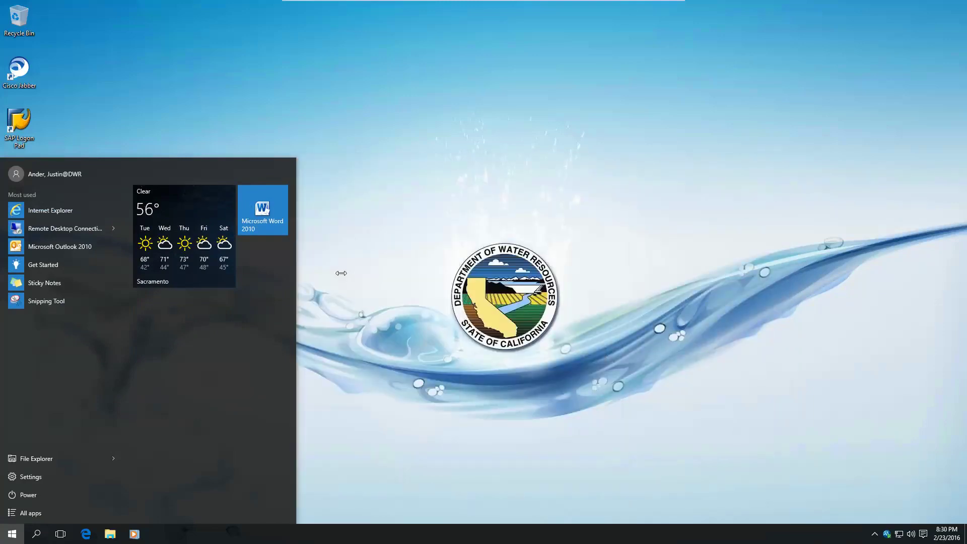
pyautogui.moveTo(158, 158); pyautogui.dragTo(149, 218)
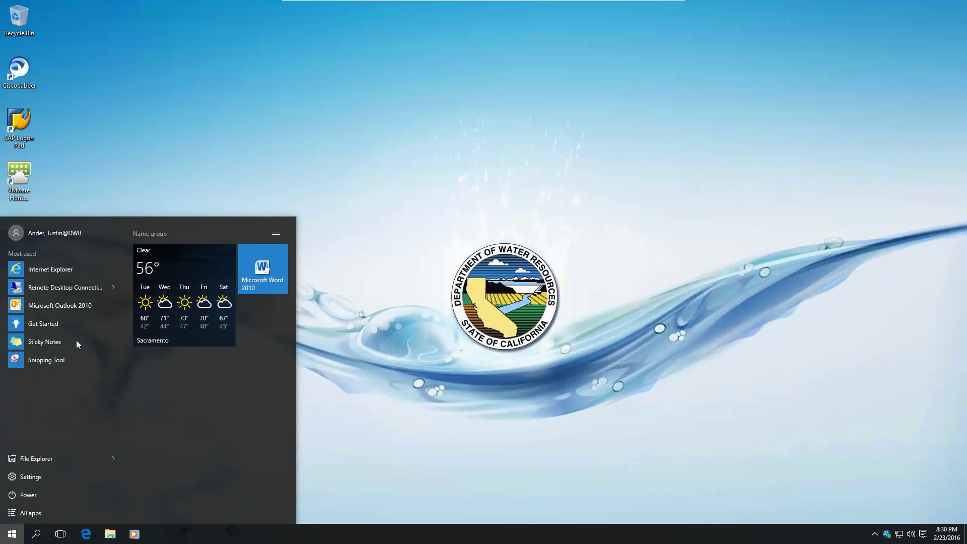
pyautogui.click(10, 541)
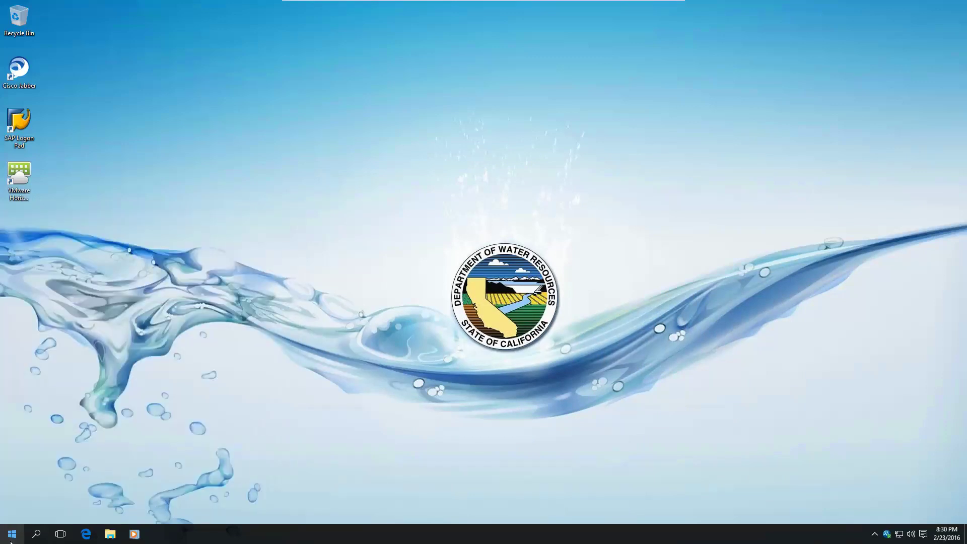
# Step: Display Task View with no windows open, and dismiss it
pyautogui.click(62, 535)
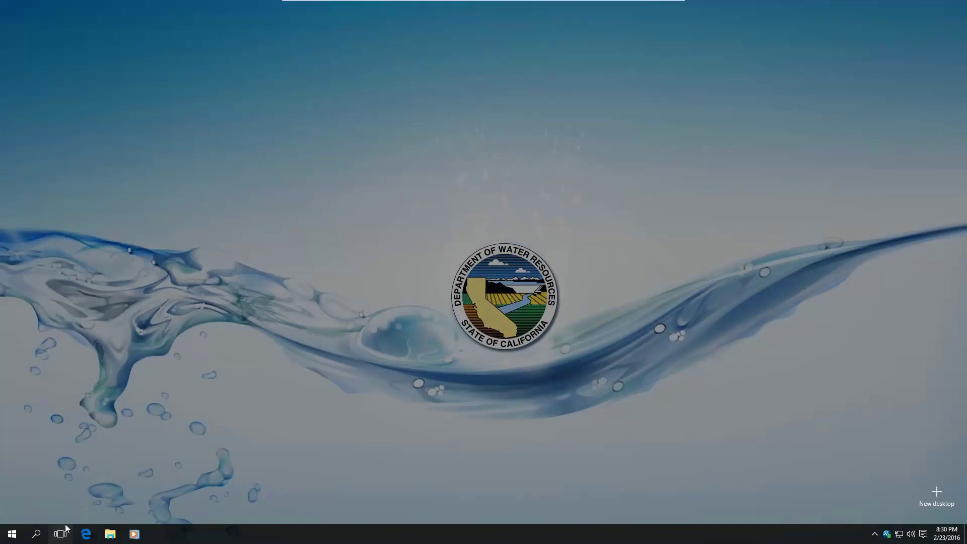
pyautogui.click(61, 536)
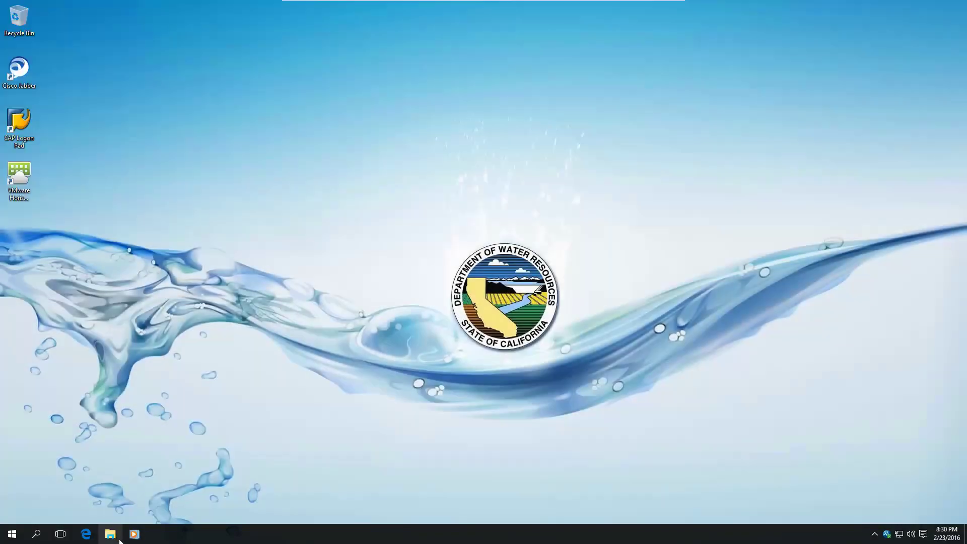
# Step: Open a File Explorer window, launch Microsoft Word by searching Start for "word", and open a second File Explorer window
pyautogui.click(109, 534)
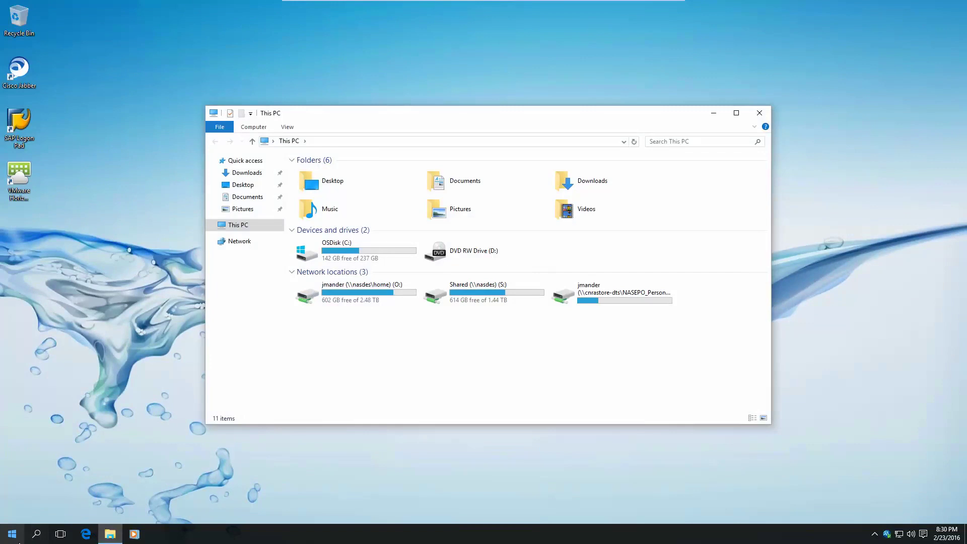
pyautogui.click(19, 542)
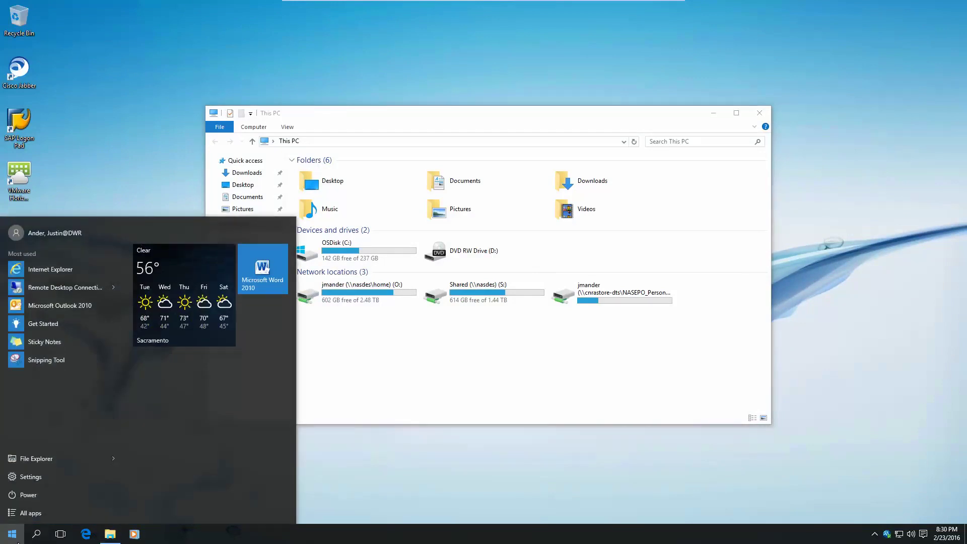
pyautogui.write('word')
pyautogui.press('Return')
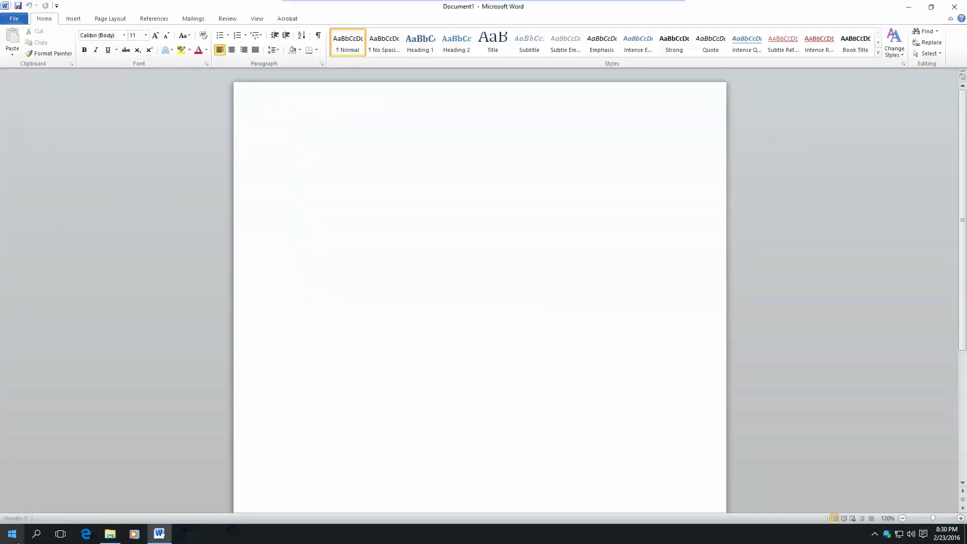
pyautogui.press('super+e')
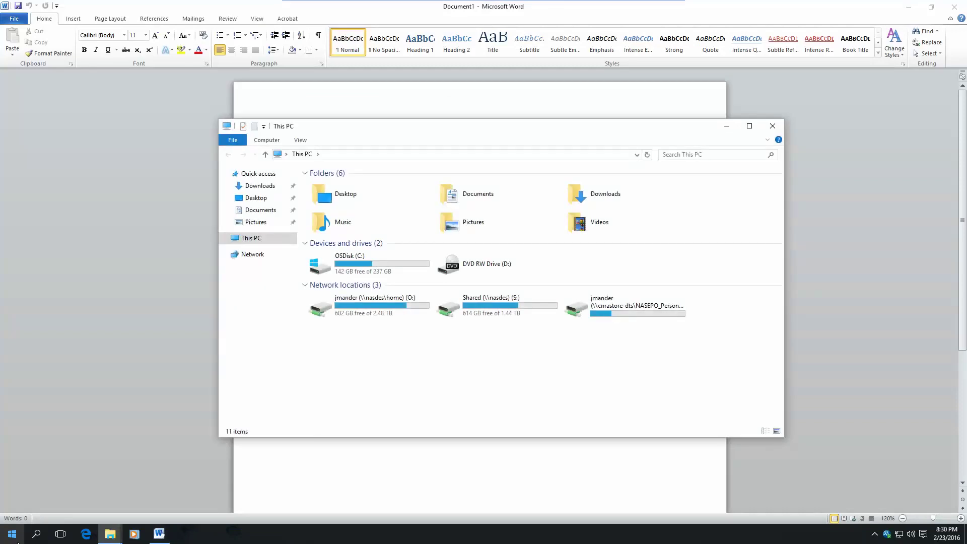
# Step: Show all open windows in Task View and close the most recently opened This PC window from there
pyautogui.click(60, 533)
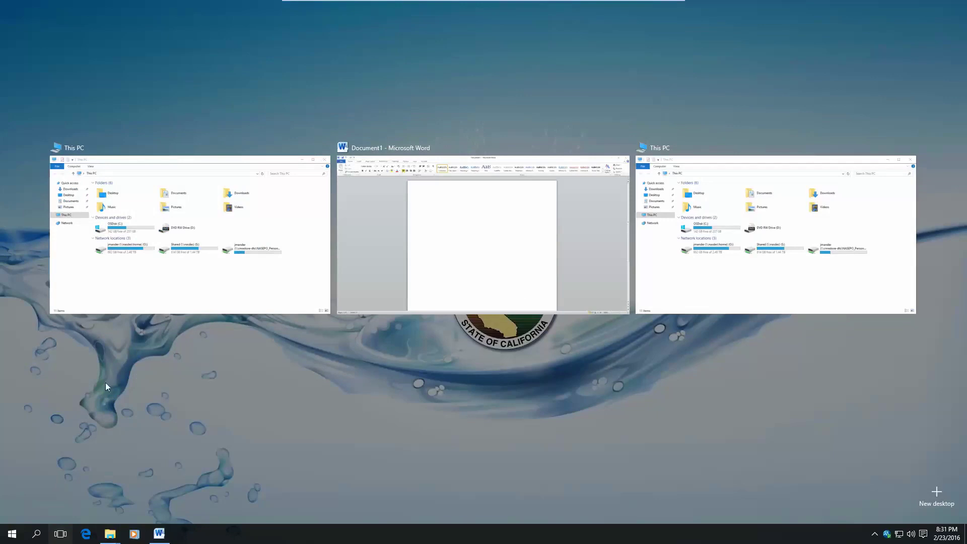
pyautogui.moveTo(324, 146)
pyautogui.click(325, 148)
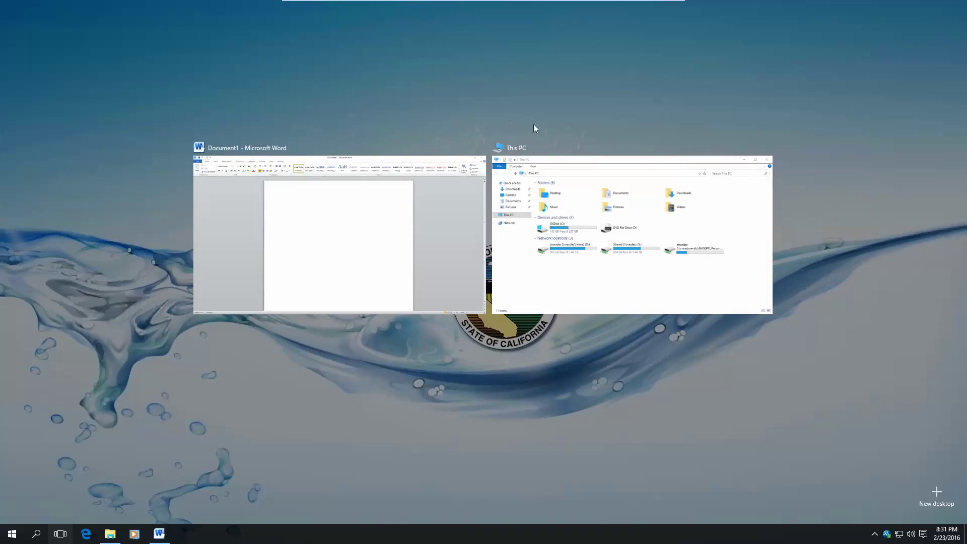
# Step: Add a new virtual desktop in Task View, preview the desktops, and switch back to Desktop 1
pyautogui.click(942, 497)
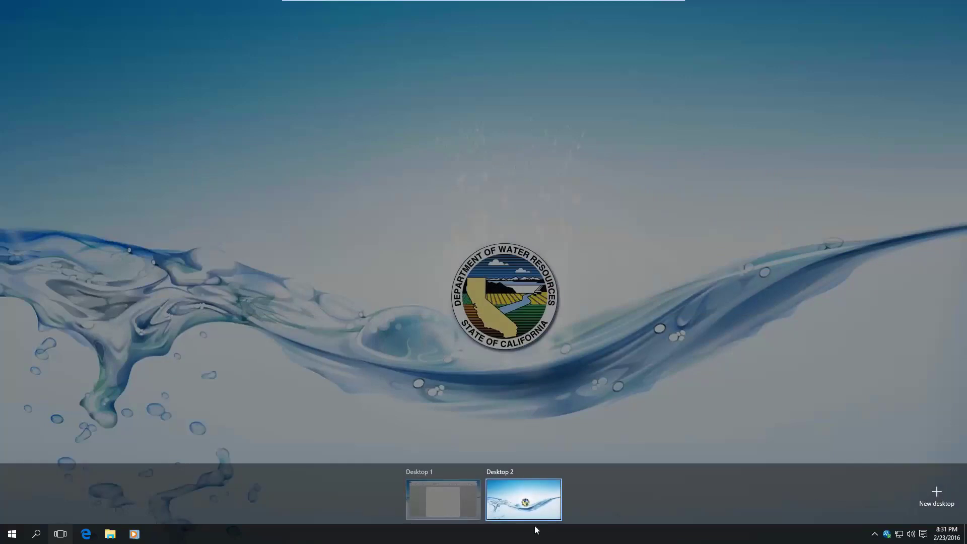
pyautogui.moveTo(514, 519)
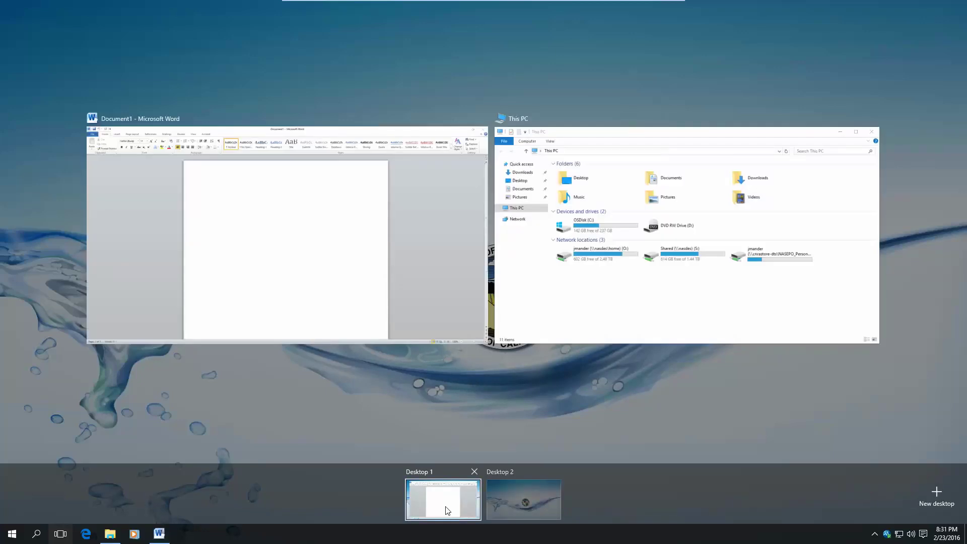
pyautogui.click(447, 511)
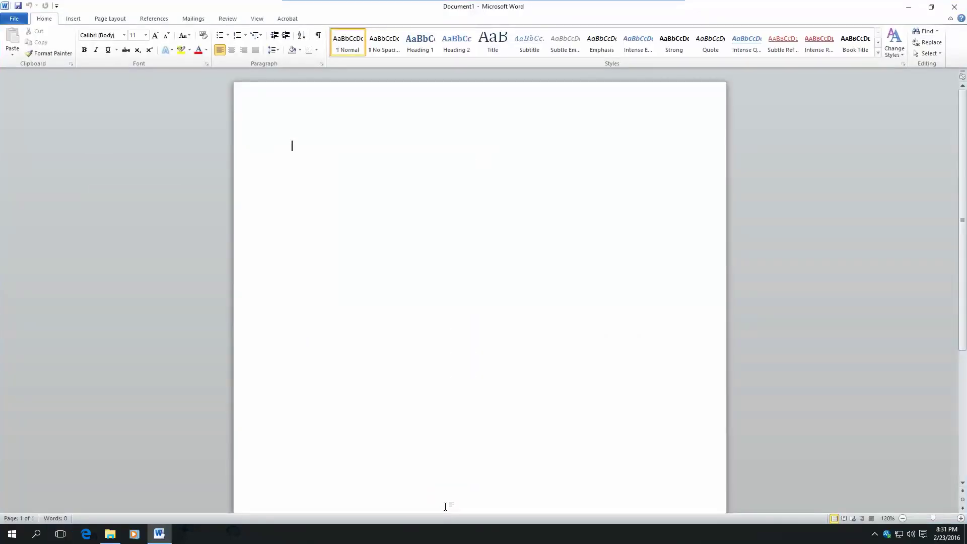
# Step: In Task View, move the This PC window to Desktop 2 and switch to that desktop
pyautogui.click(61, 534)
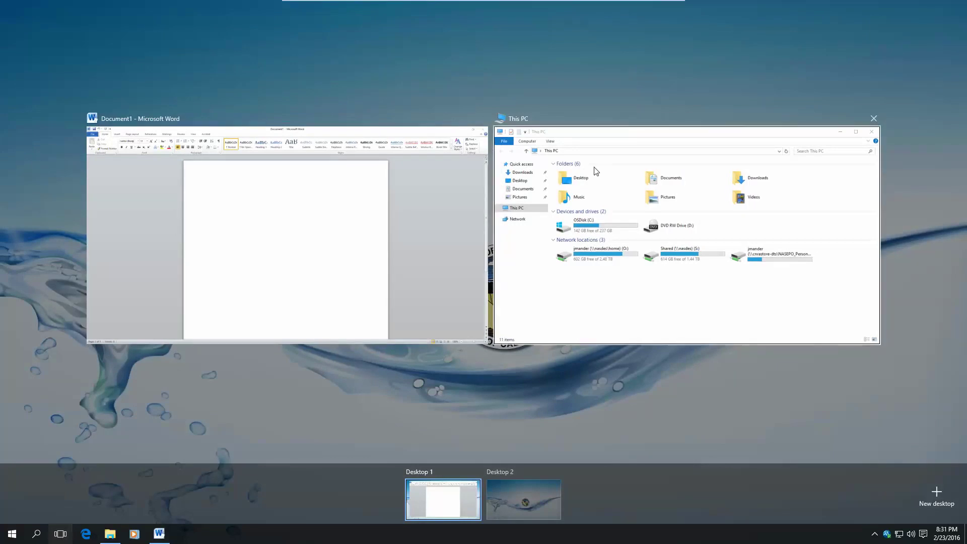
pyautogui.moveTo(596, 172); pyautogui.dragTo(525, 495)
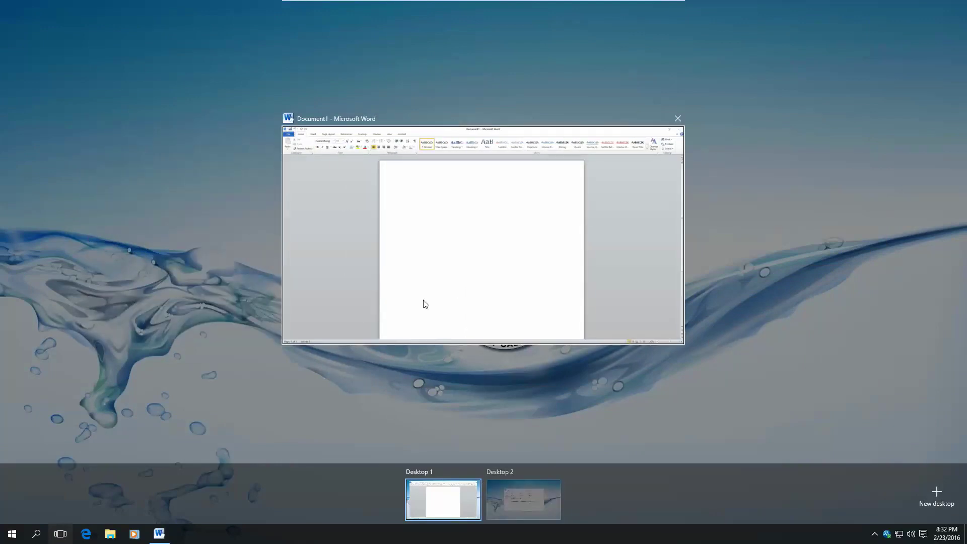
pyautogui.click(530, 513)
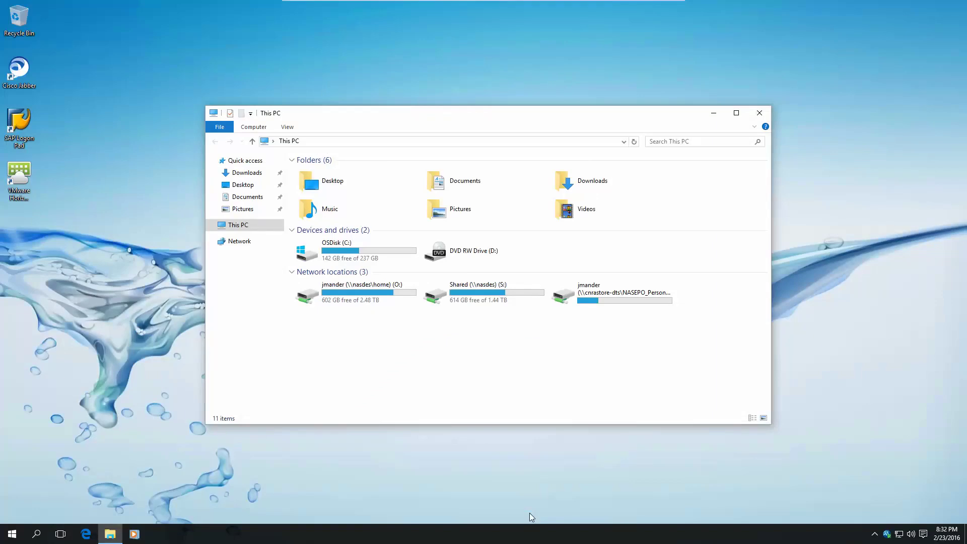
# Step: Return to Desktop 1 through Task View, and switch directly to the next desktop again
pyautogui.click(60, 534)
pyautogui.click(426, 491)
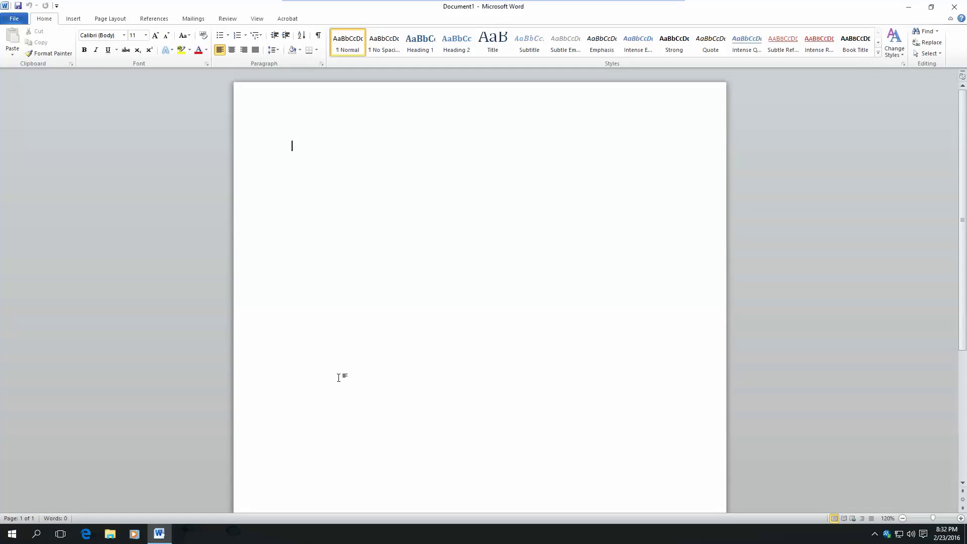
pyautogui.press('ctrl+super+Right')
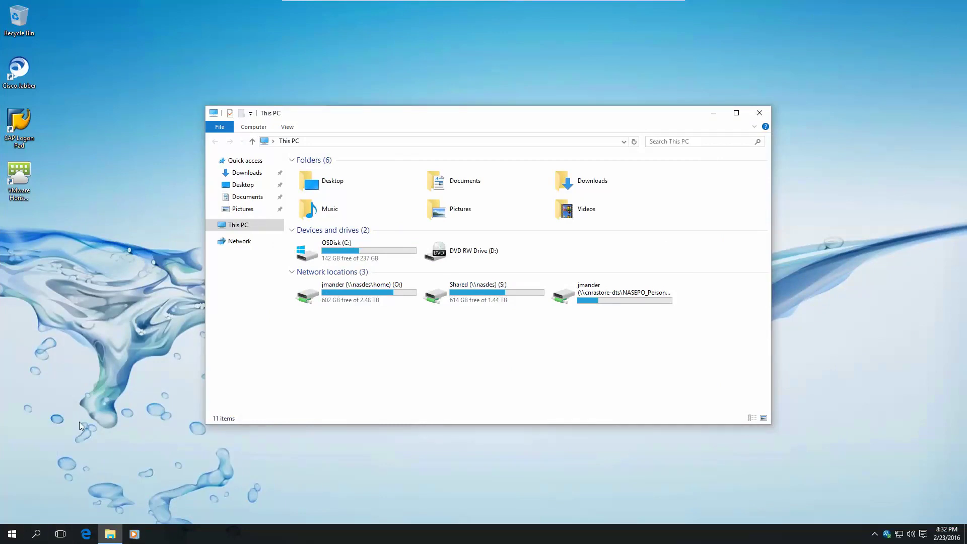
# Step: Remove Desktop 2 in Task View and leave the view
pyautogui.press('super+Tab')
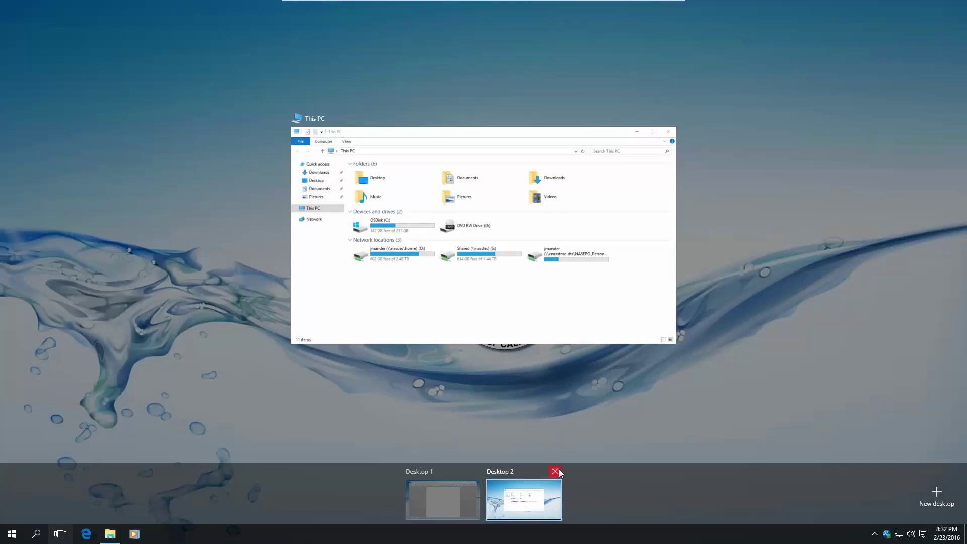
pyautogui.click(558, 471)
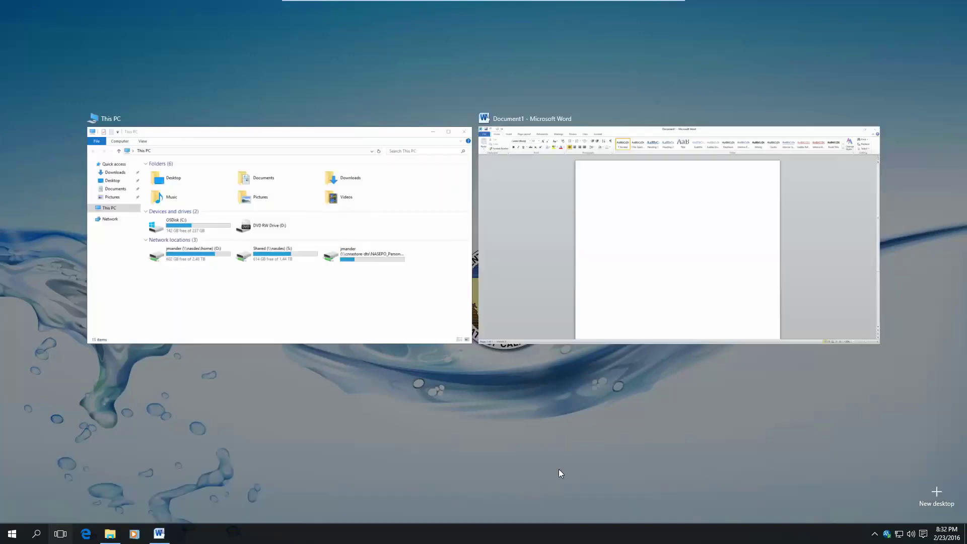
pyautogui.click(552, 401)
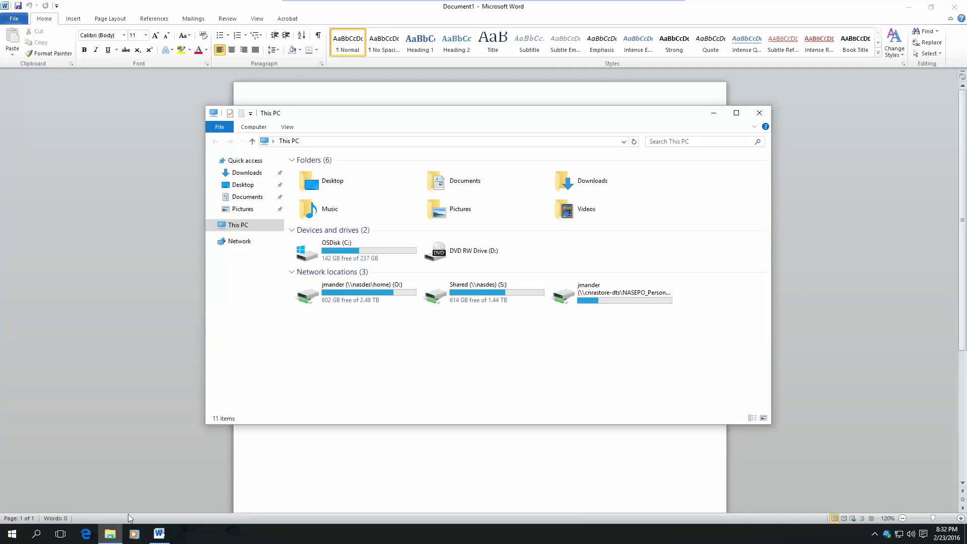
# Step: Open Windows Settings and display the color options under Personalization
pyautogui.click(12, 534)
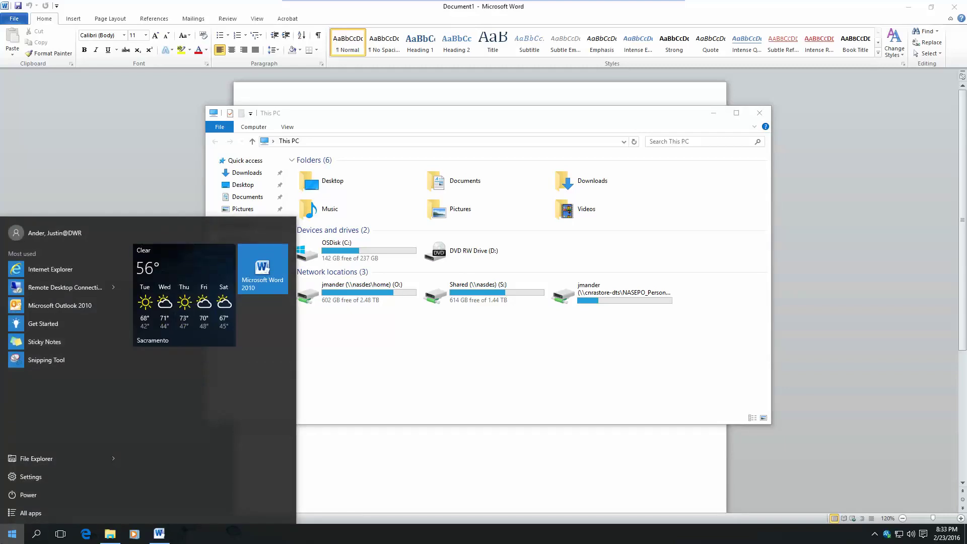
pyautogui.click(35, 477)
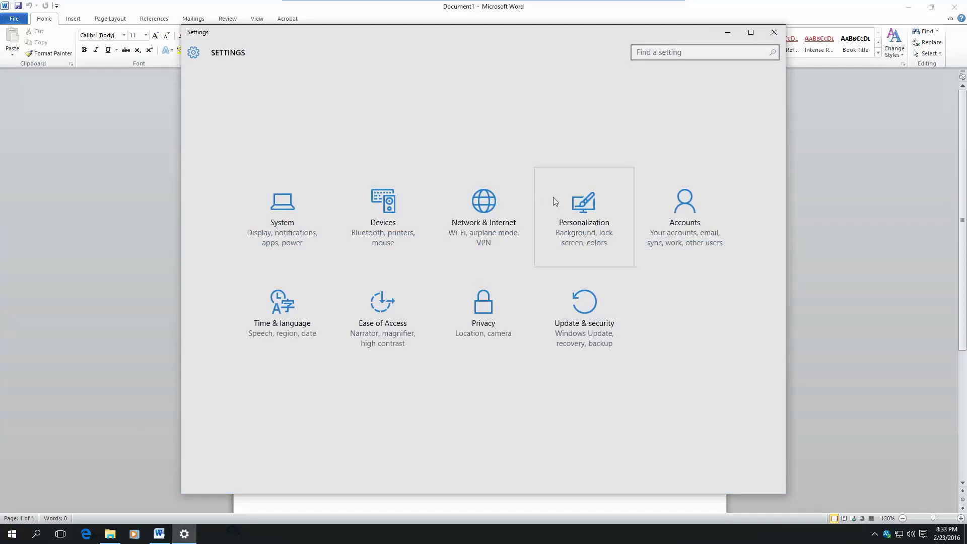
pyautogui.click(573, 221)
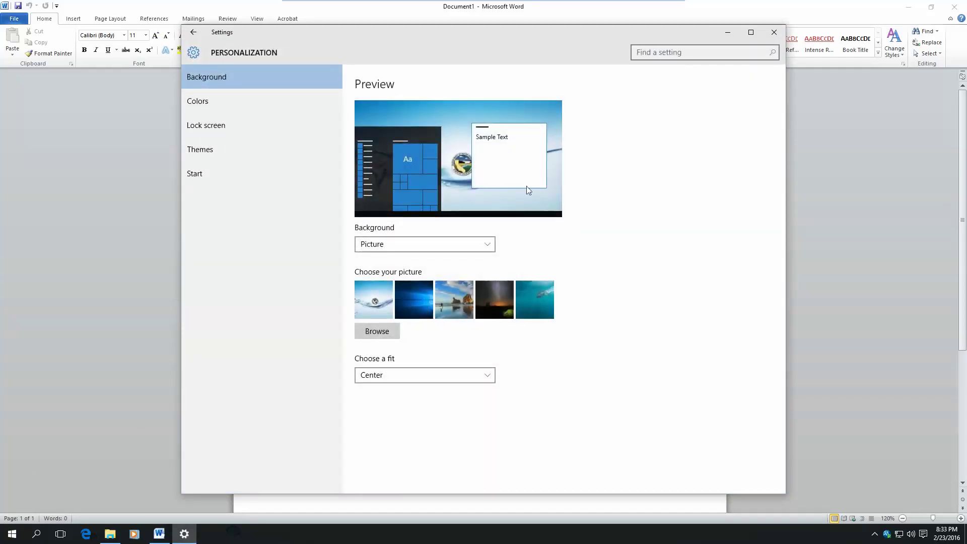
pyautogui.click(270, 103)
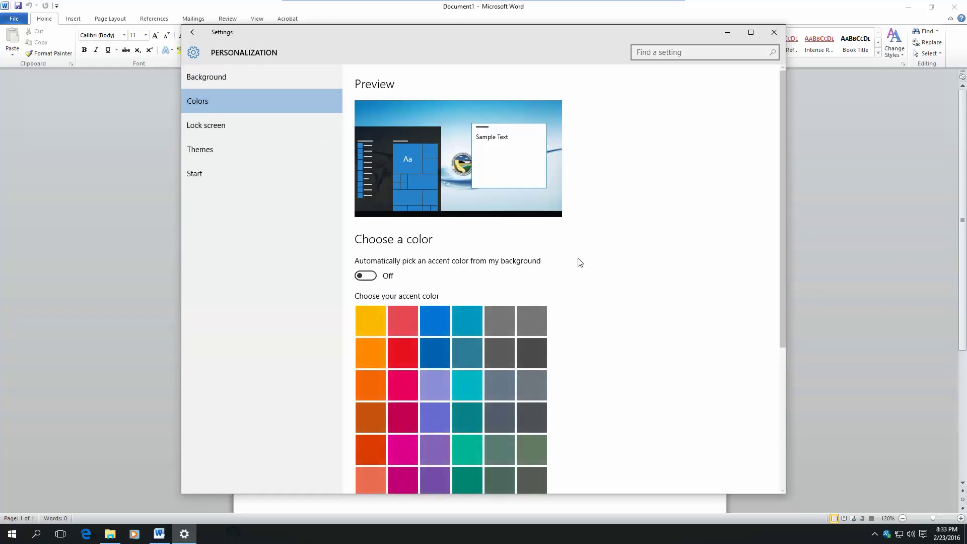
# Step: Try the yellow accent color, and change it to red
pyautogui.scroll(-1, 580, 263)
pyautogui.scroll(-1, 579, 262)
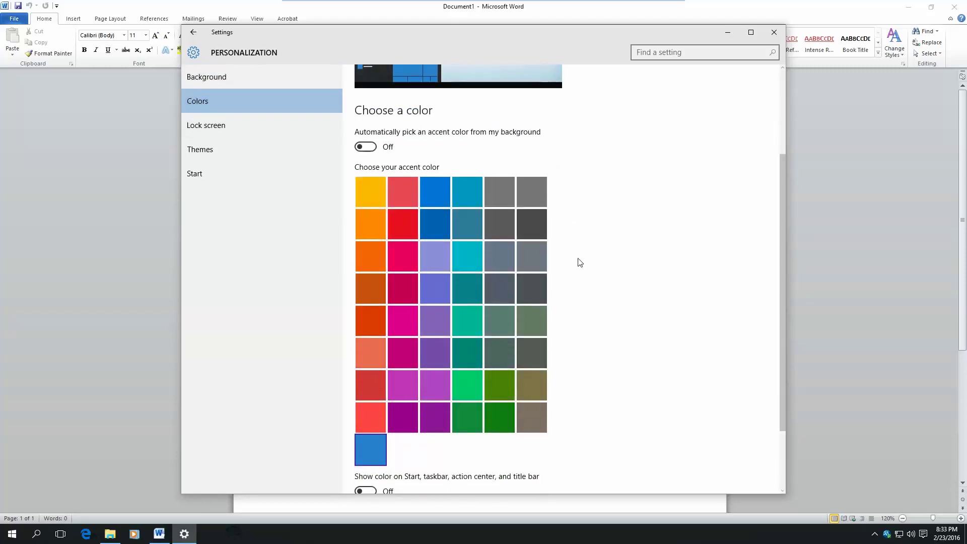
pyautogui.scroll(-1, 579, 263)
pyautogui.scroll(1, 580, 263)
pyautogui.click(372, 193)
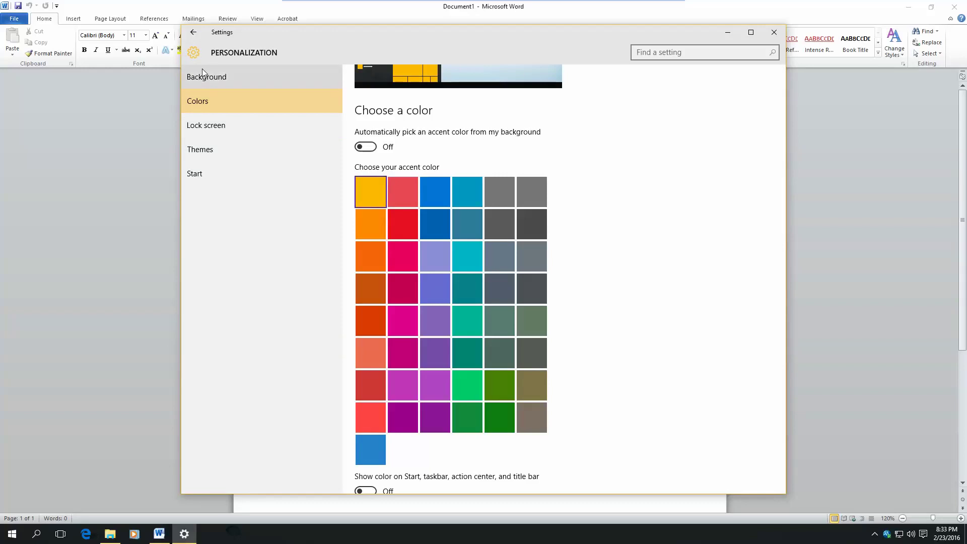
pyautogui.click(410, 224)
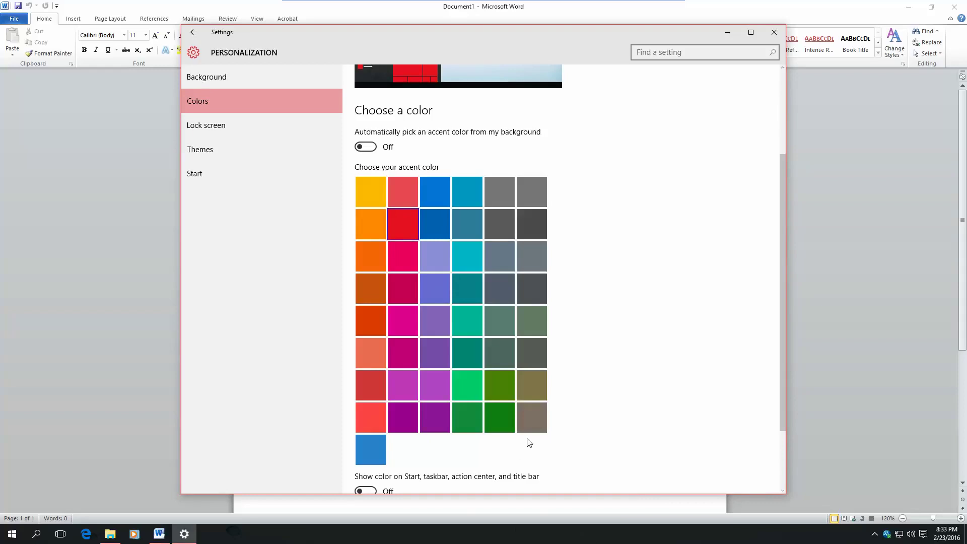
# Step: Turn on showing the accent color on Start, taskbar, action center and title bar, and check it on the Start menu
pyautogui.scroll(-2, 529, 443)
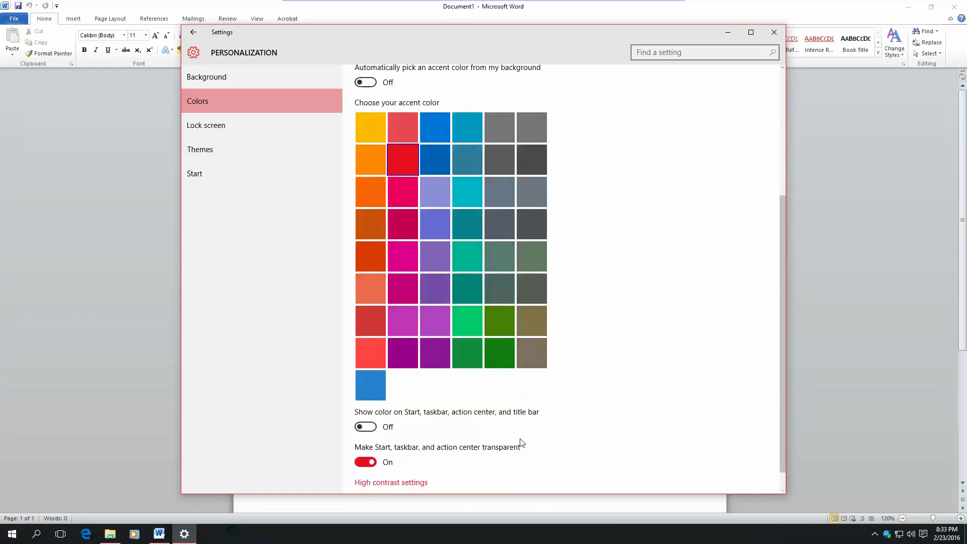
pyautogui.click(364, 428)
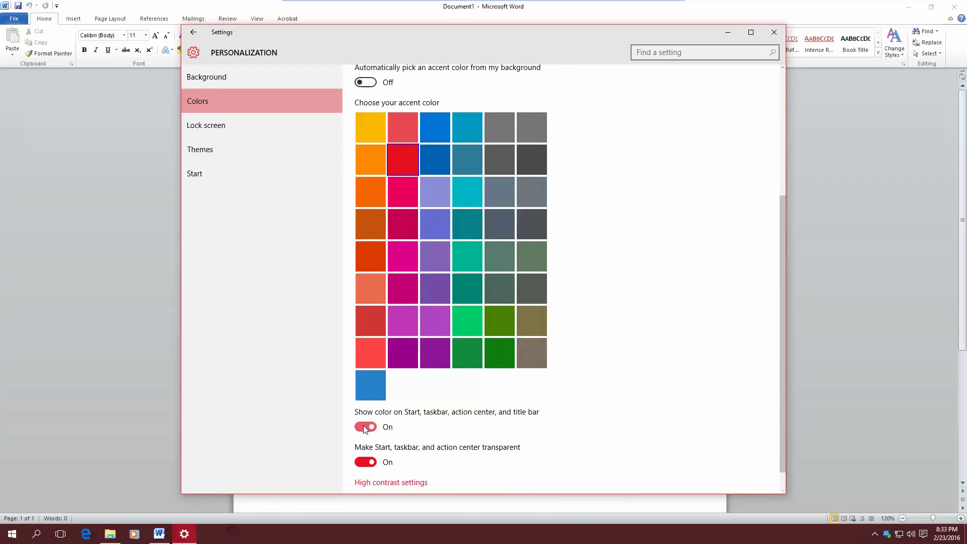
pyautogui.click(15, 539)
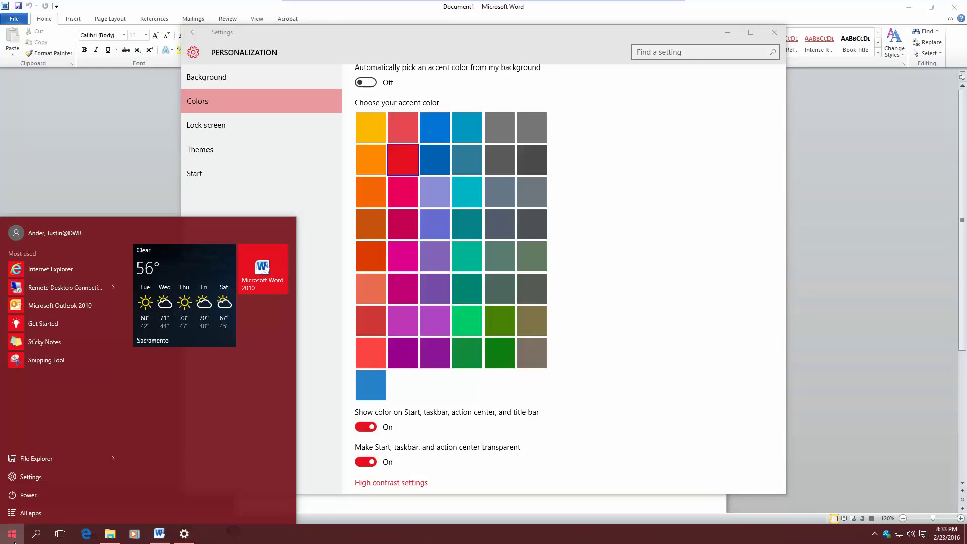
pyautogui.click(15, 539)
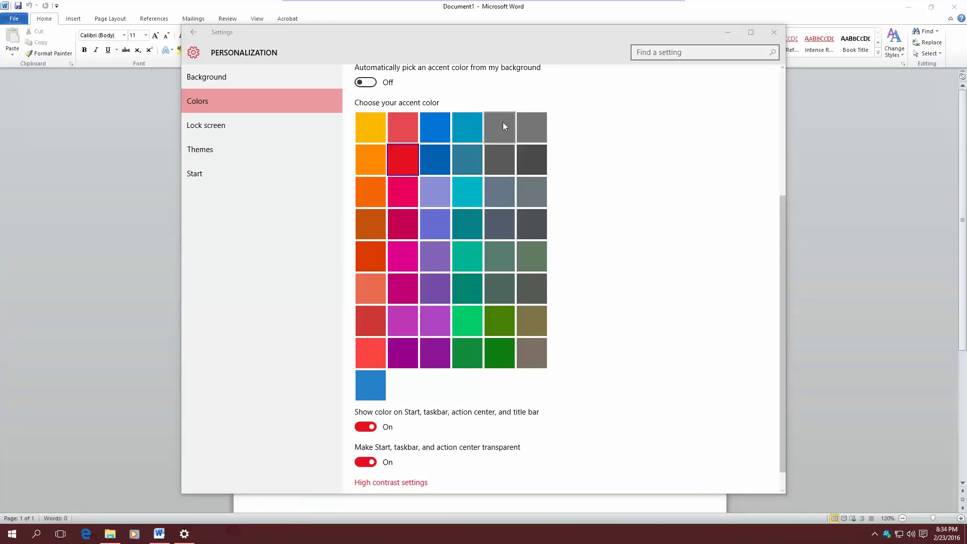
# Step: Set the accent color to dark gray-green, and close the Settings, This PC and Word windows
pyautogui.click(497, 287)
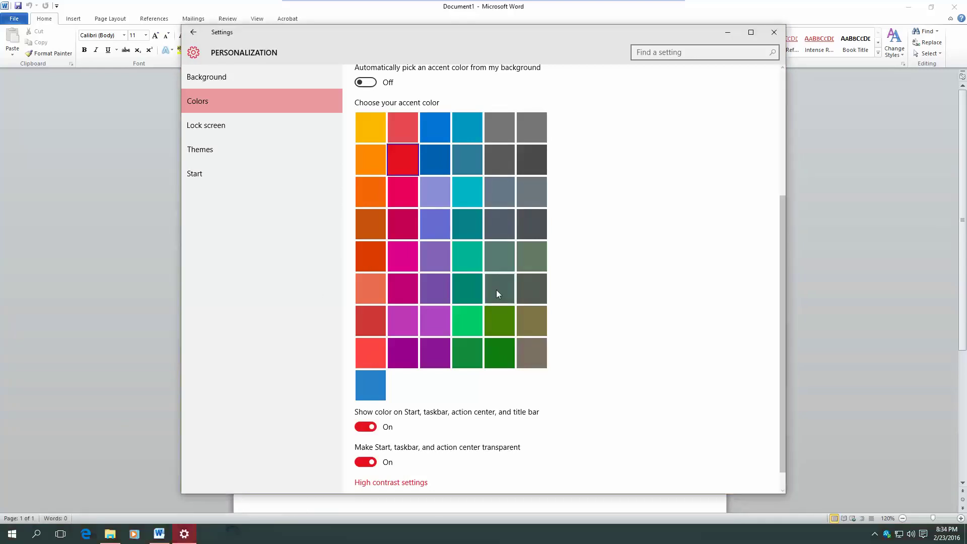
pyautogui.click(776, 34)
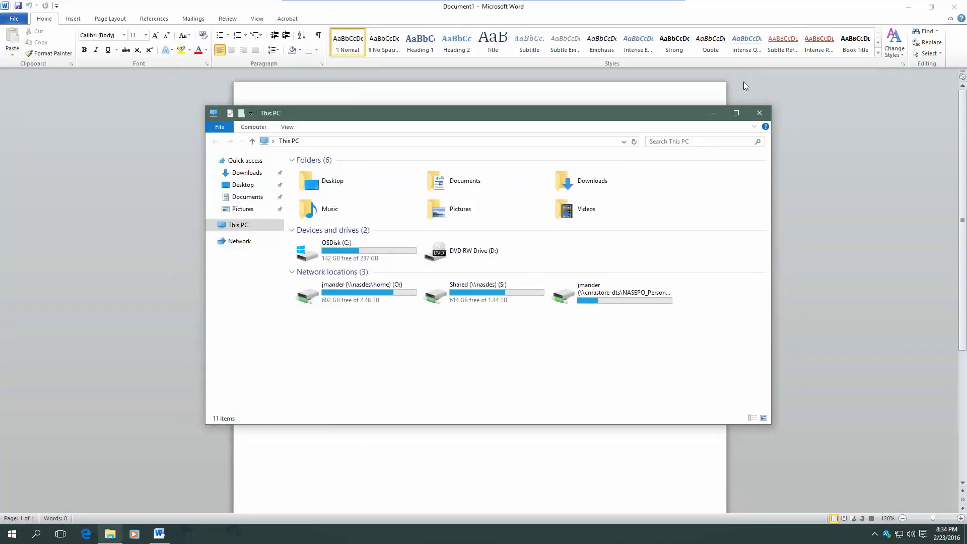
pyautogui.click(759, 113)
pyautogui.click(955, 7)
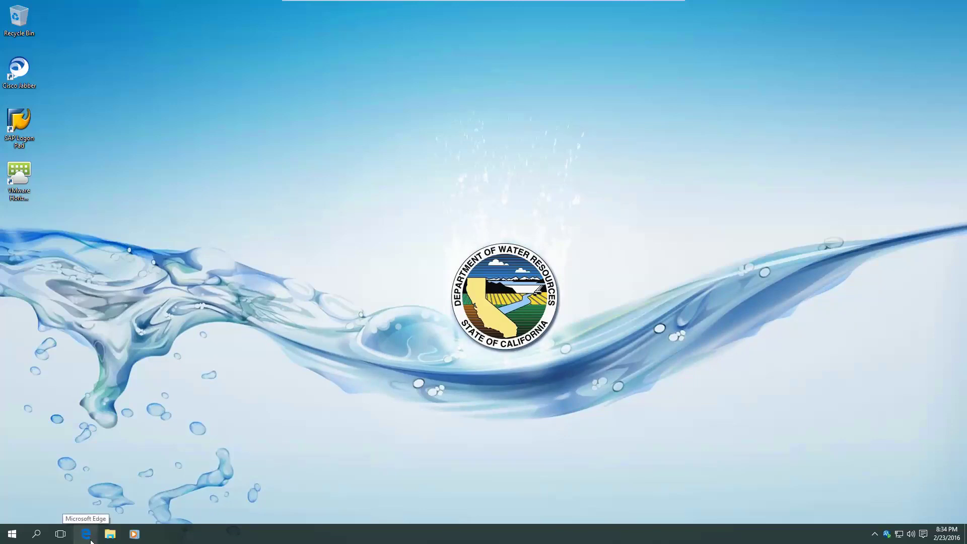
# Step: Unpin Microsoft Edge from the taskbar, and pin Internet Explorer to it by searching for "inter"
pyautogui.rightClick(88, 540)
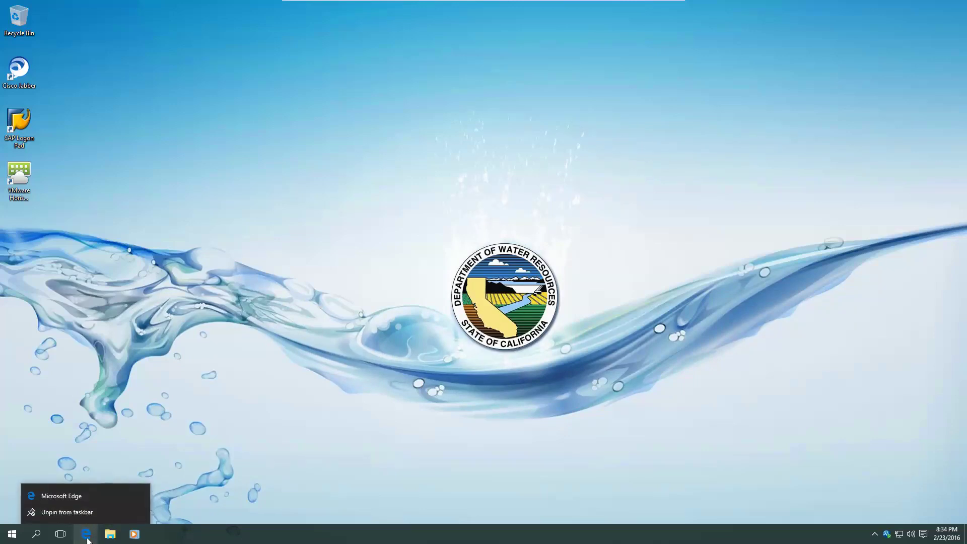
pyautogui.click(78, 513)
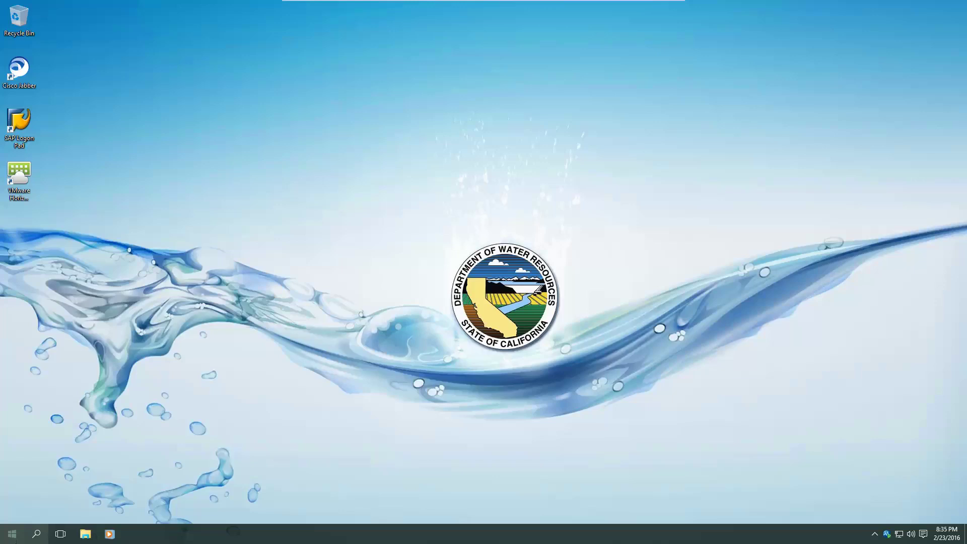
pyautogui.click(38, 535)
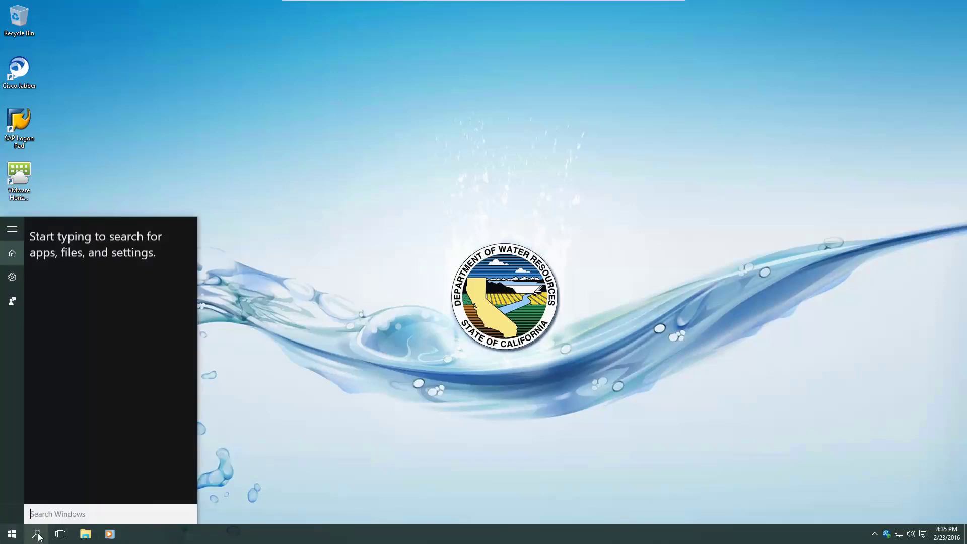
pyautogui.write('inter')
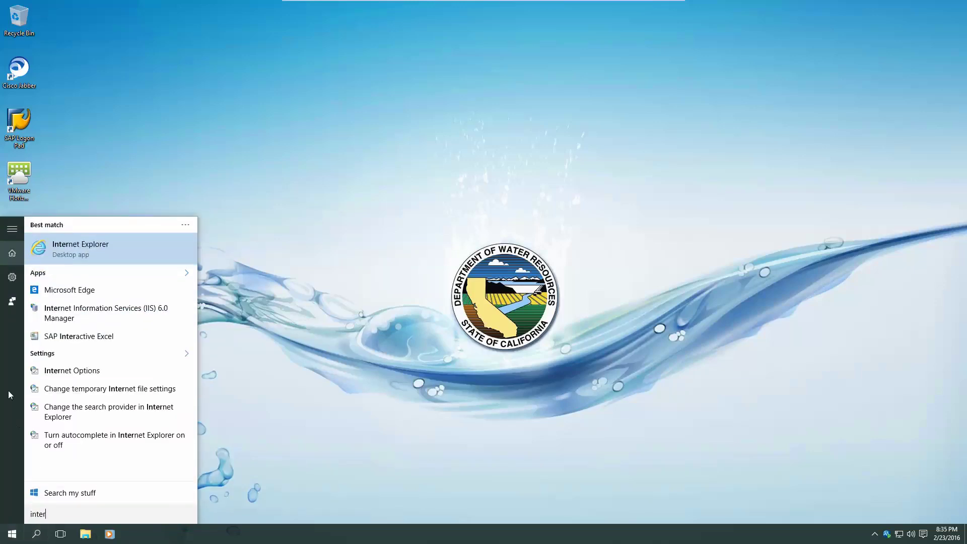
pyautogui.rightClick(67, 247)
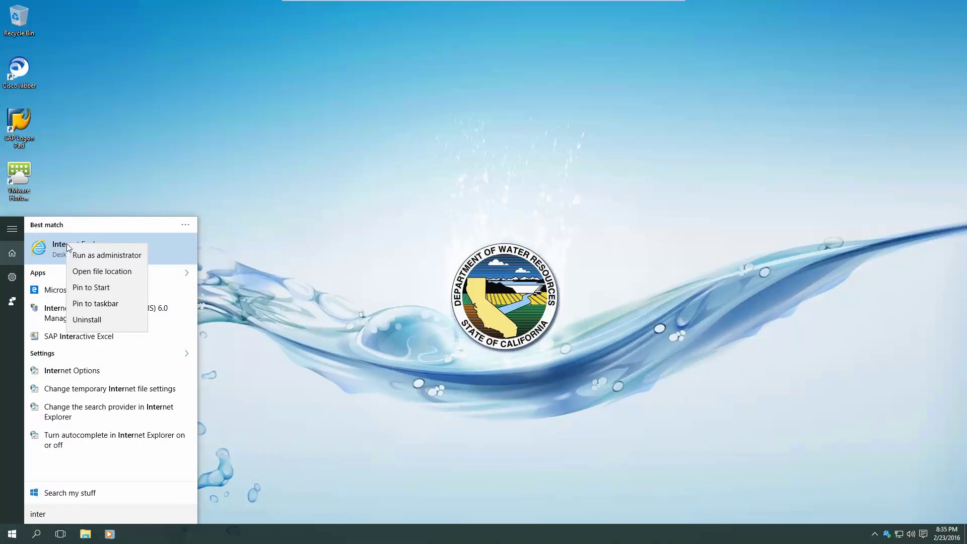
pyautogui.click(116, 304)
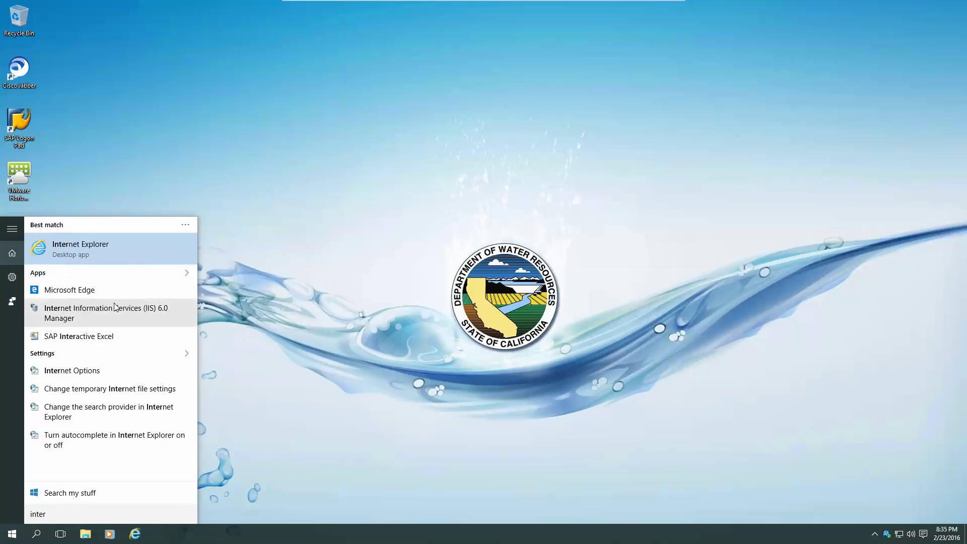
pyautogui.click(255, 333)
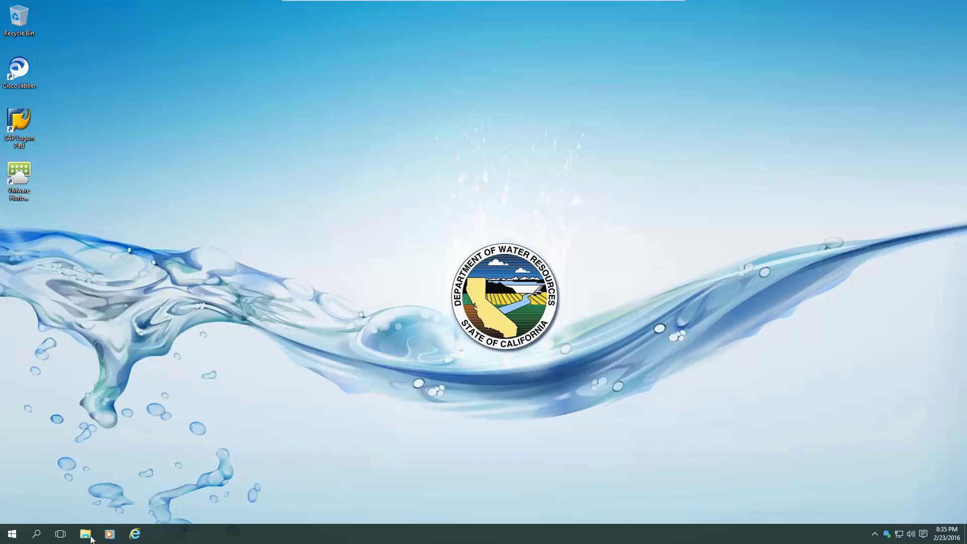
# Step: Move the Internet Explorer icon ahead of File Explorer on the taskbar, and open and close the browser from it
pyautogui.moveTo(134, 534); pyautogui.dragTo(86, 533)
pyautogui.click(86, 534)
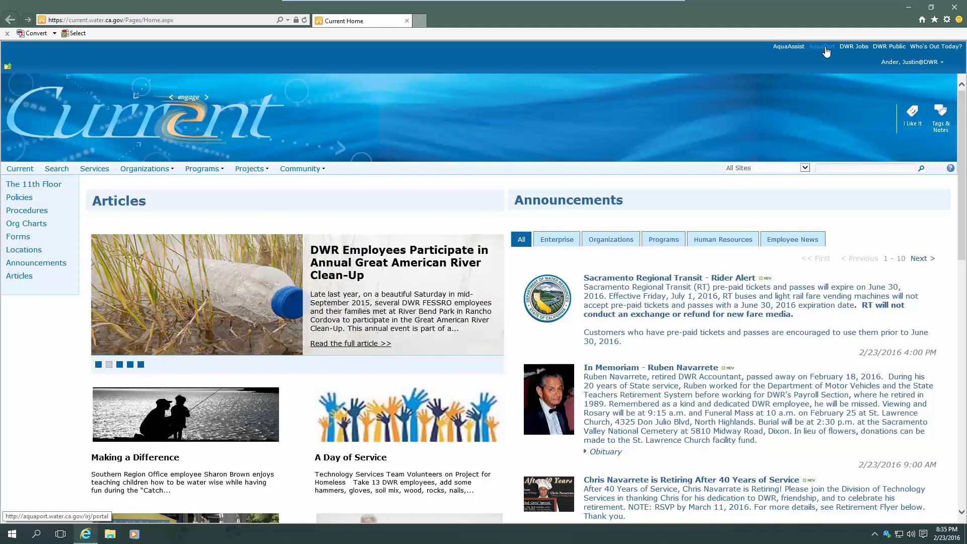
pyautogui.click(955, 9)
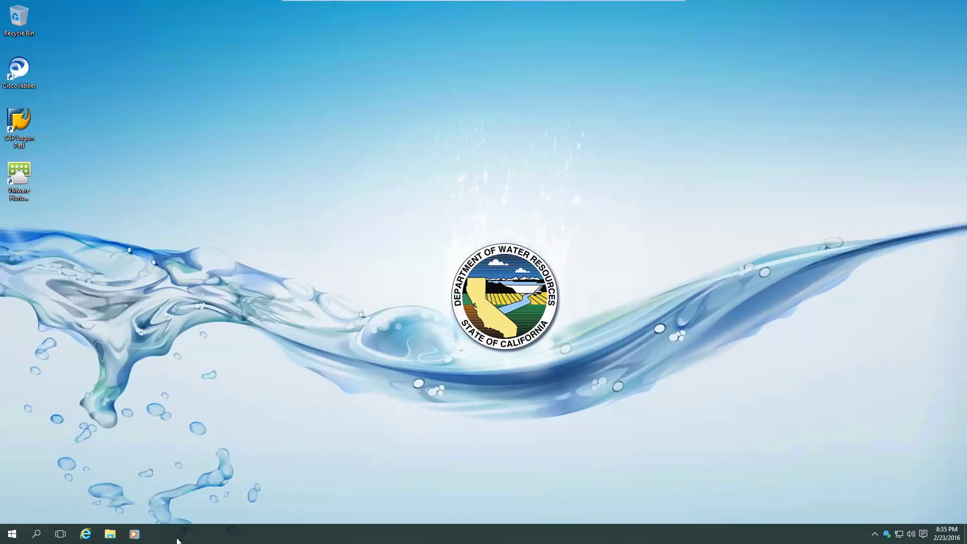
# Step: Open File Explorer and Internet Explorer, and snap This PC to the right half of the screen with Internet Explorer filling the left half
pyautogui.click(109, 535)
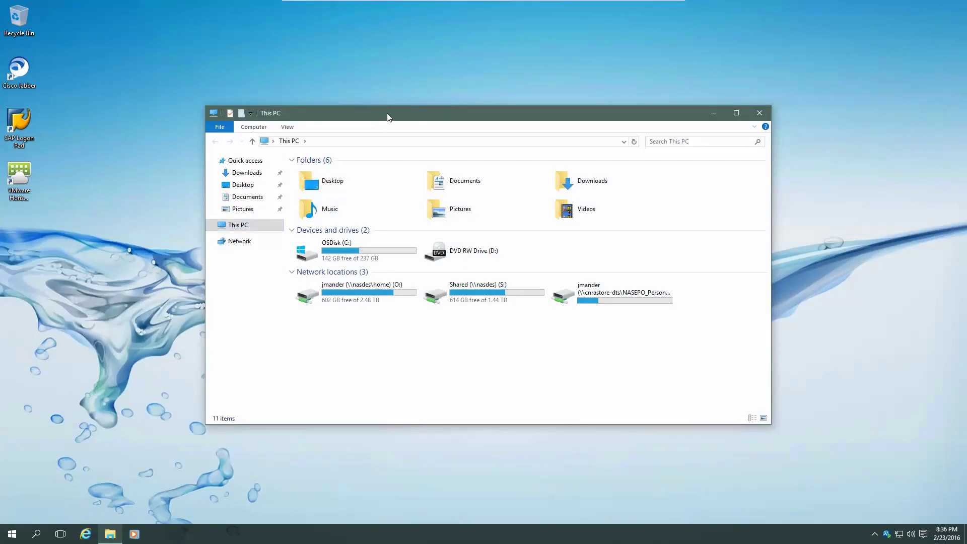
pyautogui.click(90, 536)
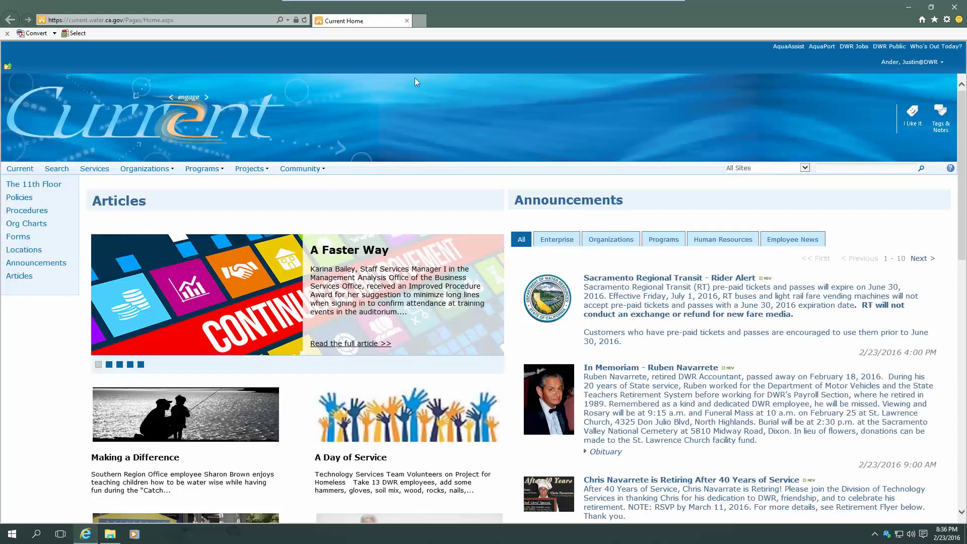
pyautogui.click(110, 534)
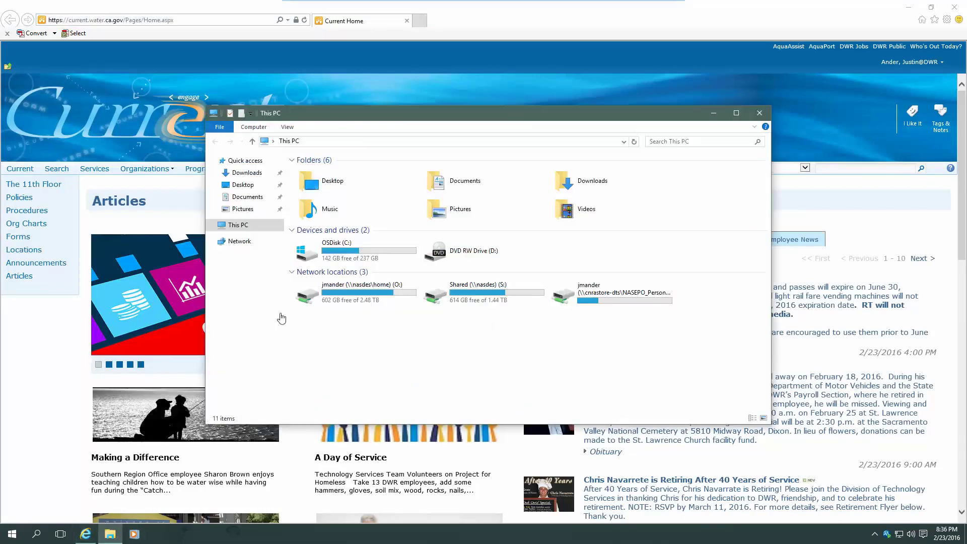
pyautogui.moveTo(451, 116); pyautogui.dragTo(966, 144)
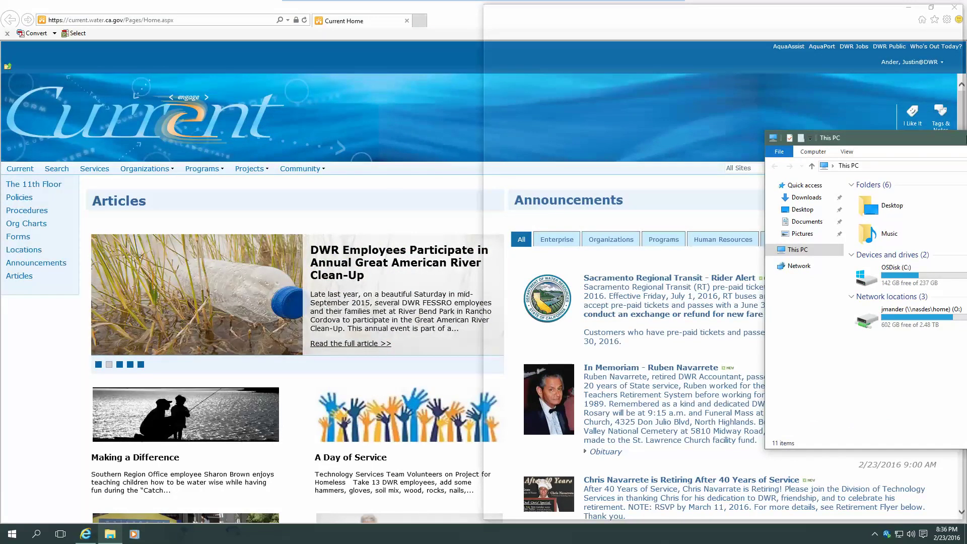
pyautogui.moveTo(963, 135); pyautogui.dragTo(962, 136)
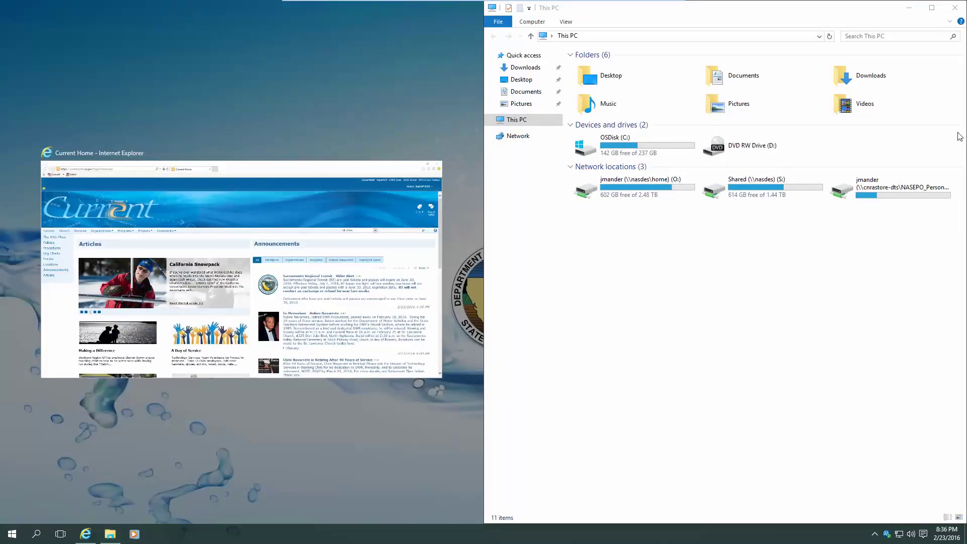
pyautogui.click(308, 185)
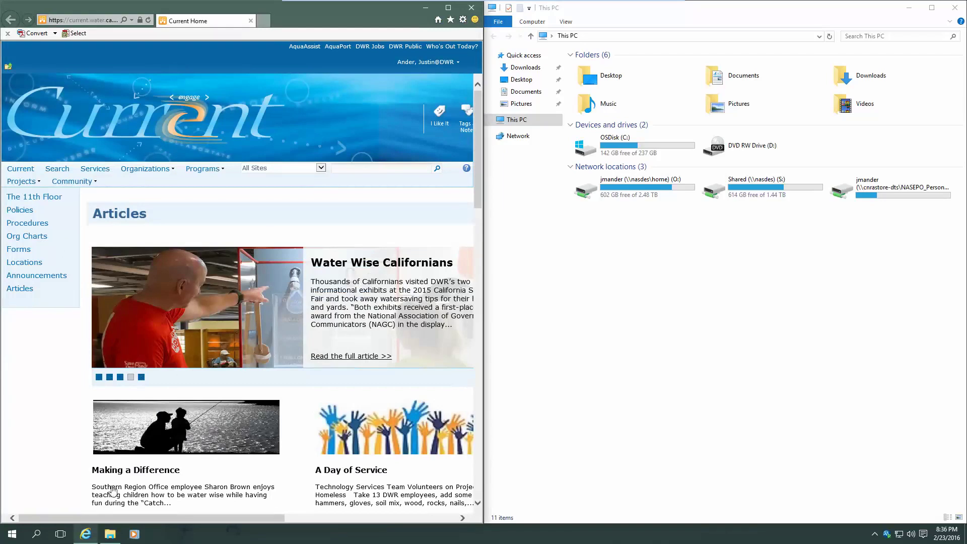
# Step: Open Microsoft Word 2010 and snap it to the lower-left quarter of the screen, with Internet Explorer filling the upper-left quarter
pyautogui.click(20, 537)
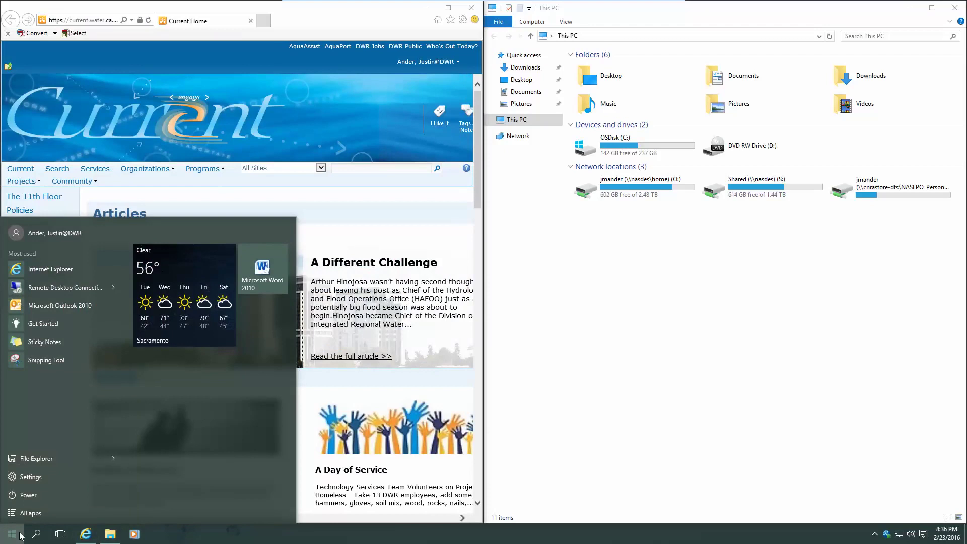
pyautogui.click(249, 271)
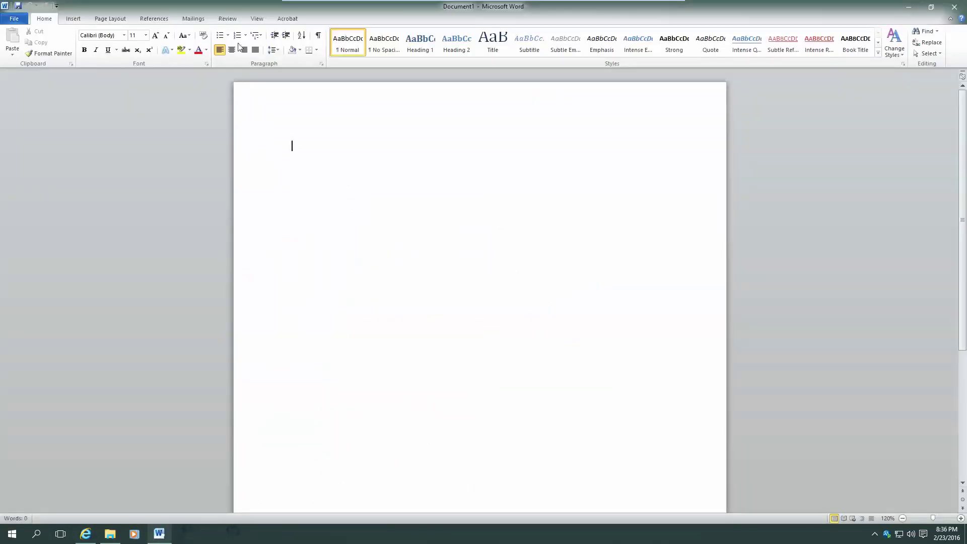
pyautogui.doubleClick(243, 6)
pyautogui.moveTo(235, 19); pyautogui.dragTo(322, 294)
pyautogui.moveTo(262, 344); pyautogui.dragTo(0, 536)
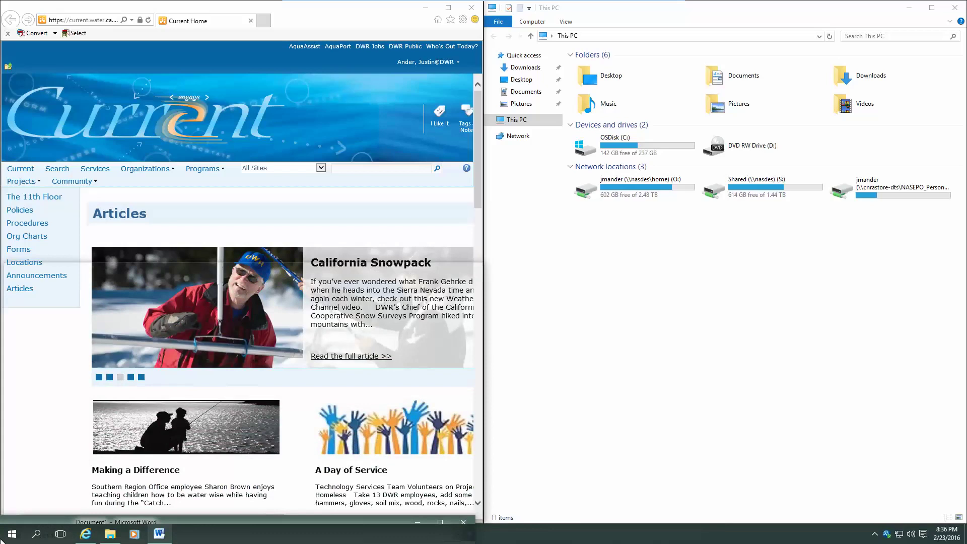
pyautogui.moveTo(0, 536); pyautogui.dragTo(0, 536)
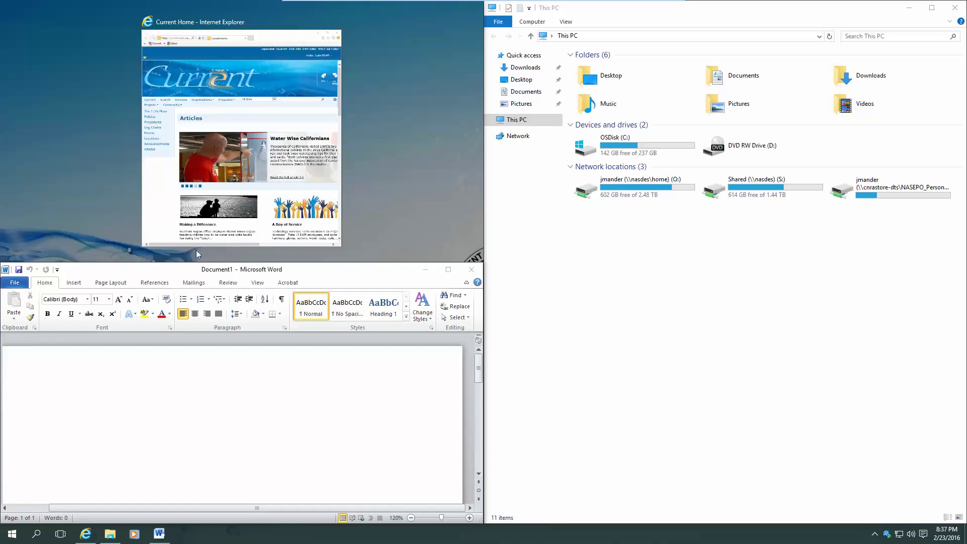
pyautogui.click(192, 121)
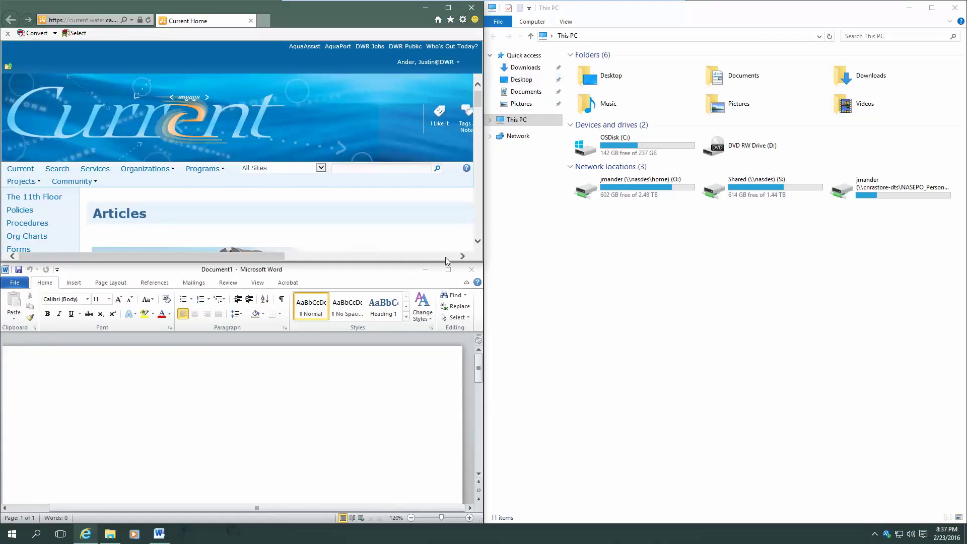
# Step: Check the open windows in Task View, and minimize the Word, Internet Explorer and This PC windows
pyautogui.click(64, 539)
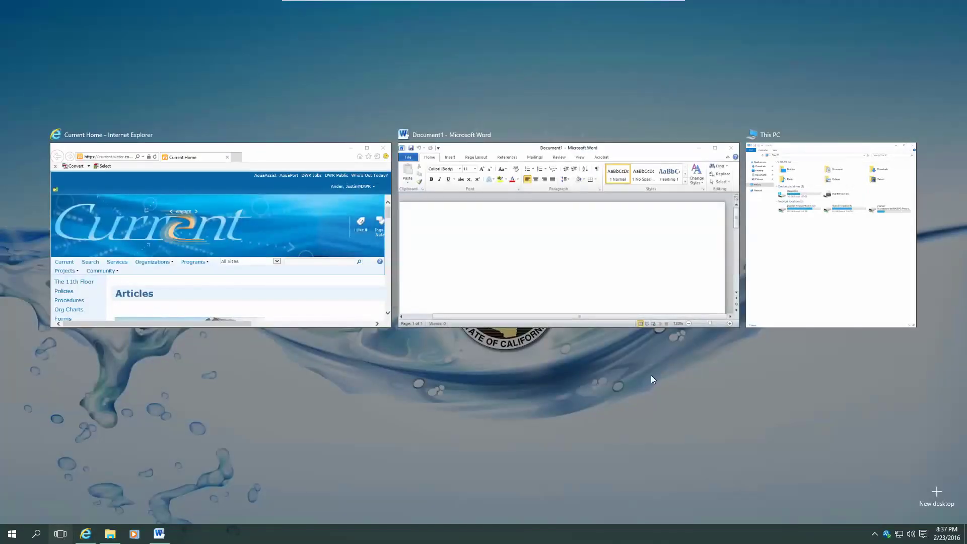
pyautogui.click(65, 538)
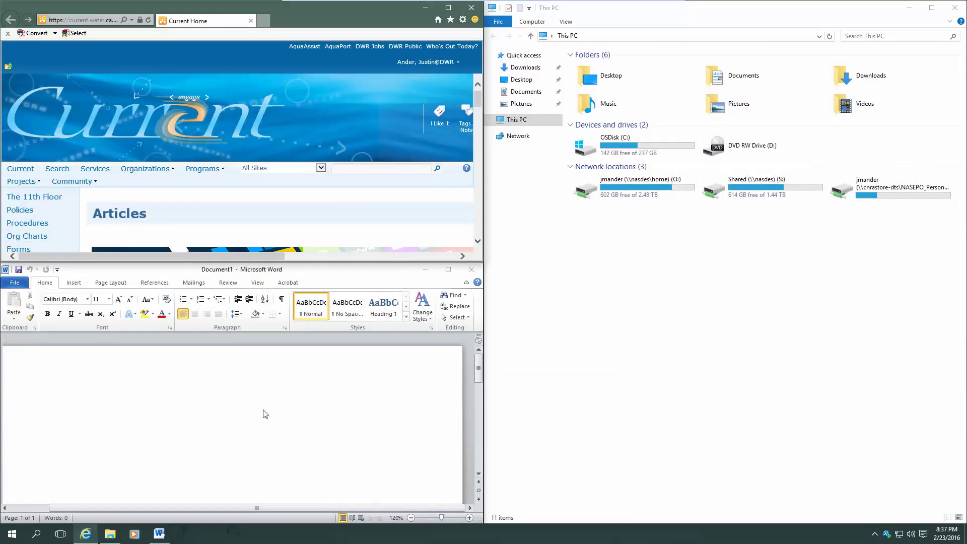
pyautogui.click(422, 269)
pyautogui.moveTo(427, 9)
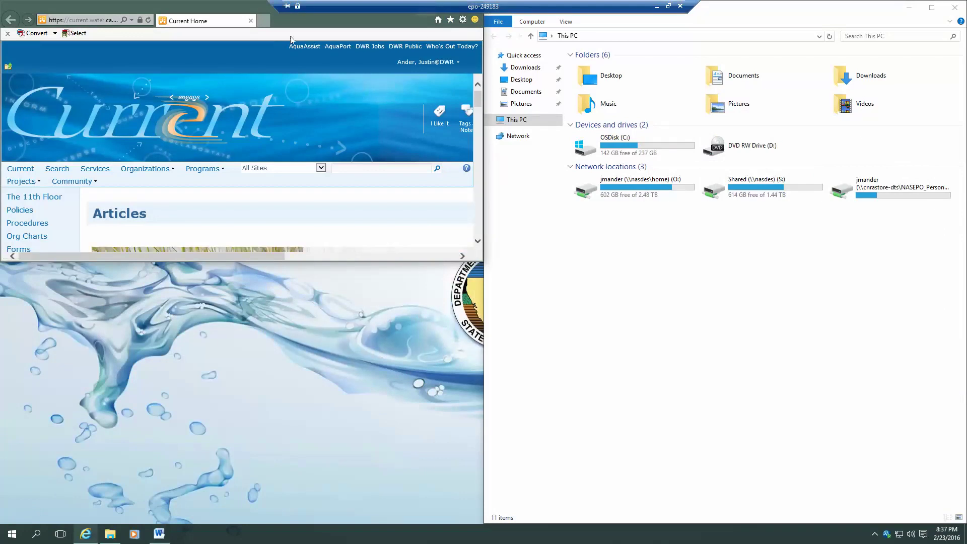
pyautogui.moveTo(254, 6); pyautogui.dragTo(258, 20)
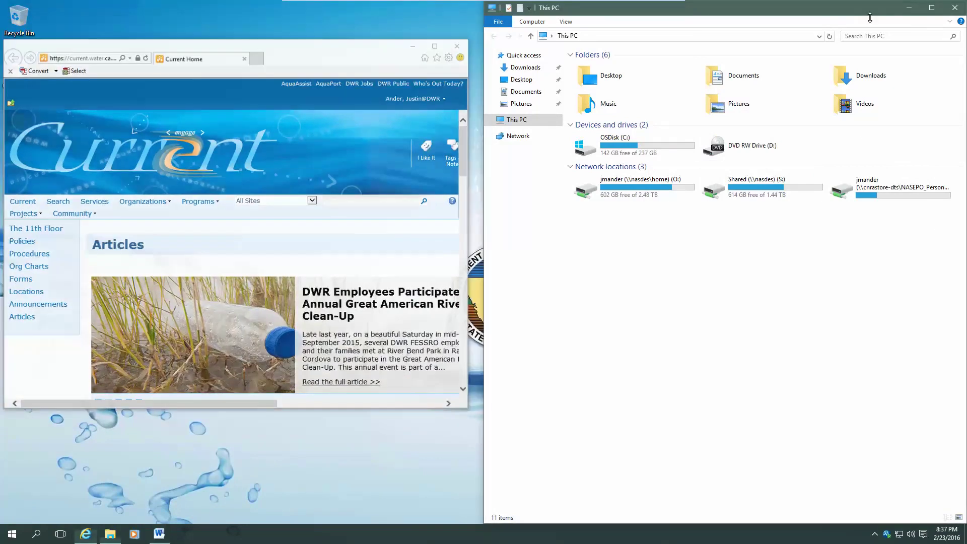
pyautogui.click(425, 28)
pyautogui.click(910, 8)
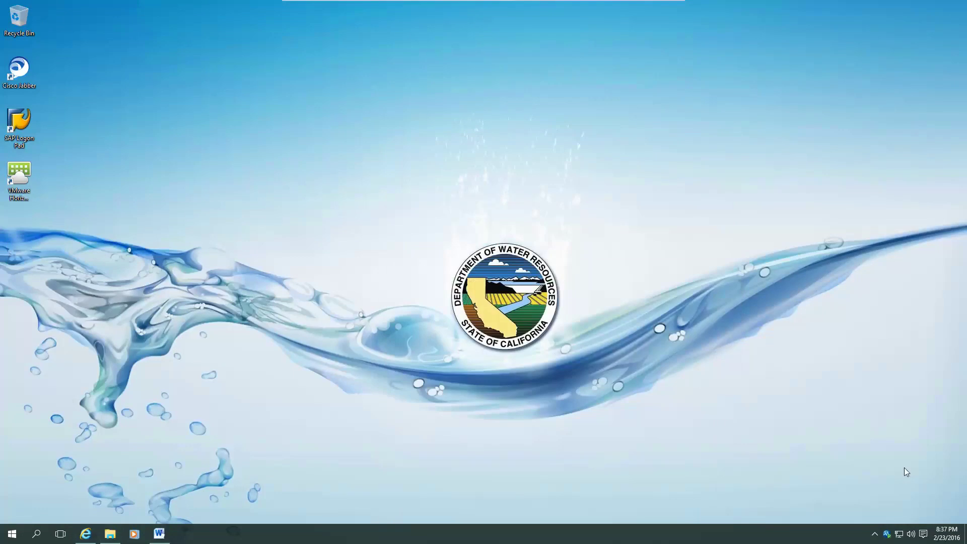
# Step: Open Control Panel, set it to view by Category, and close it
pyautogui.click(12, 533)
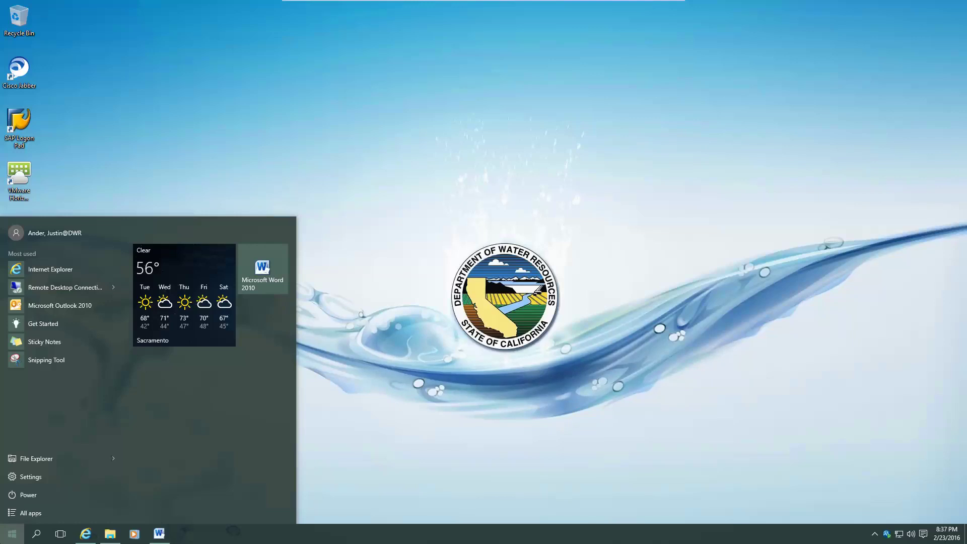
pyautogui.click(12, 533)
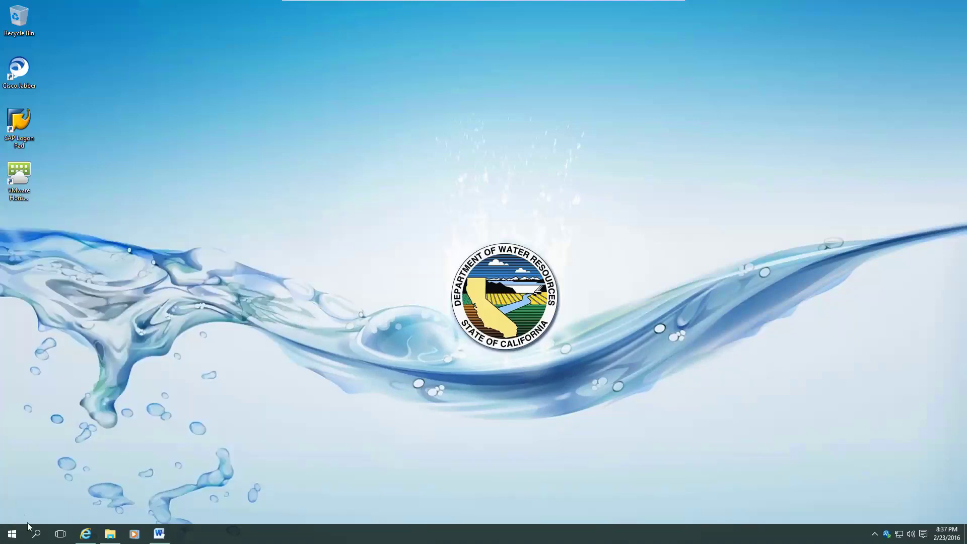
pyautogui.rightClick(2, 539)
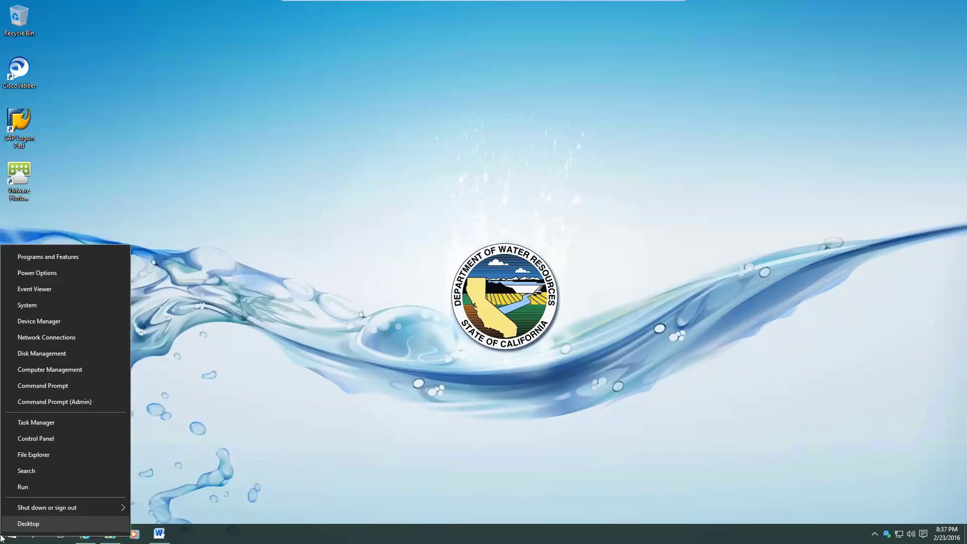
pyautogui.moveTo(40, 512)
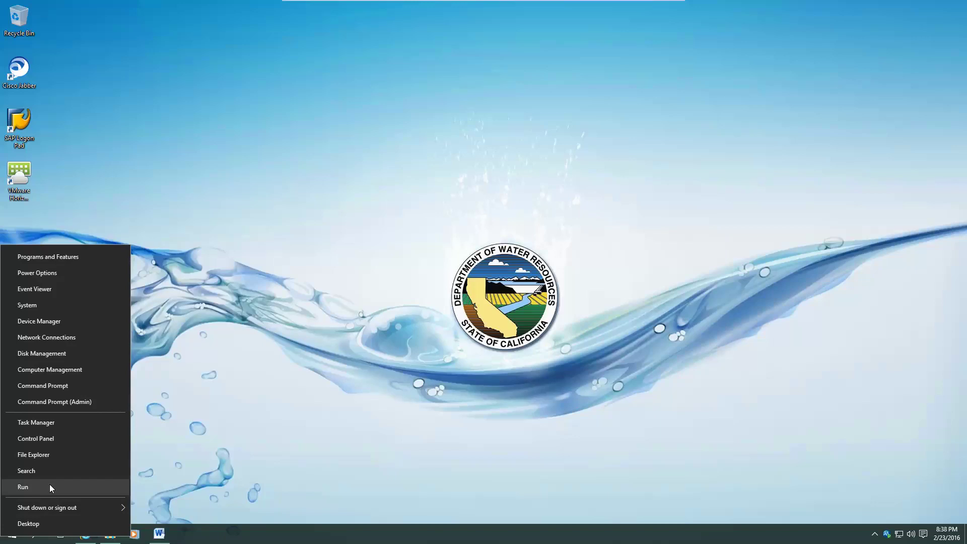
pyautogui.click(77, 440)
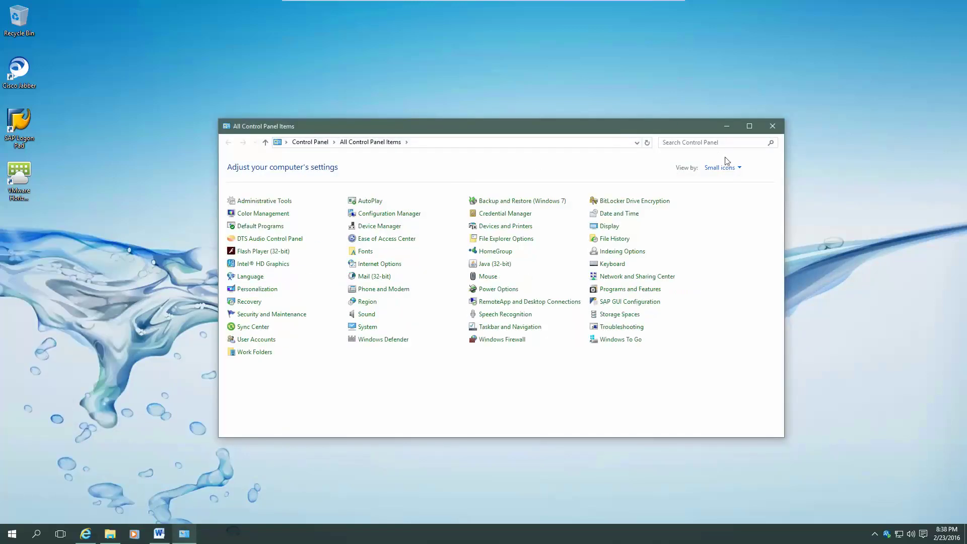
pyautogui.click(733, 169)
pyautogui.click(729, 181)
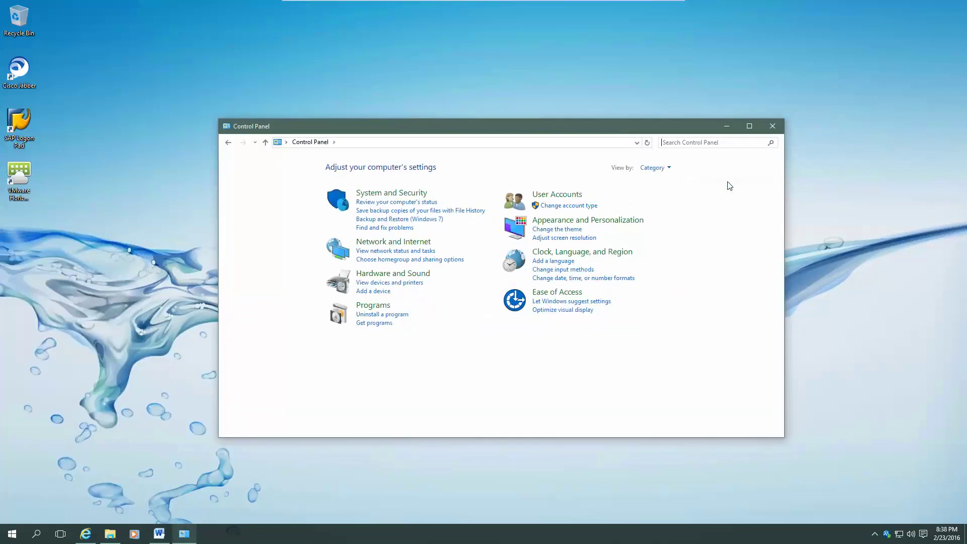
pyautogui.click(771, 127)
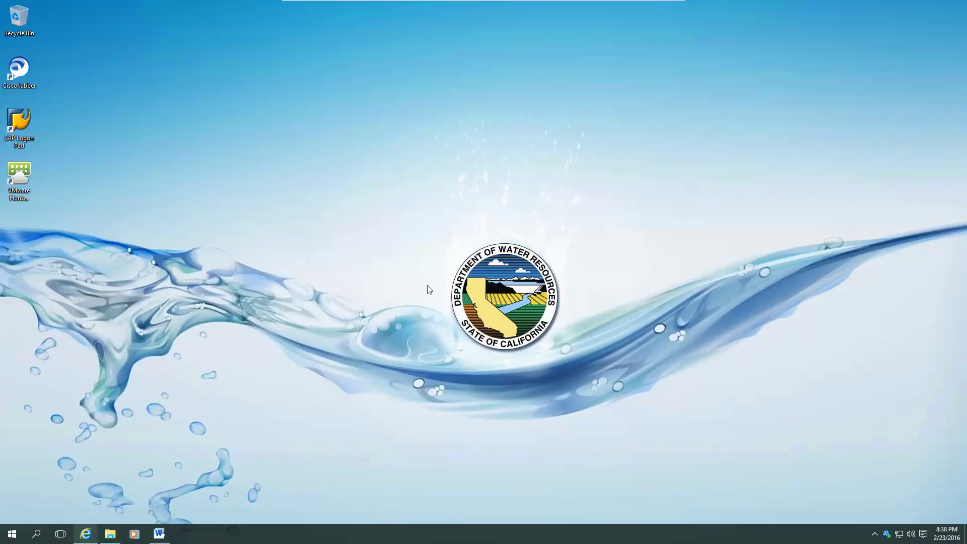
# Step: View the computer's basic System information, and close the System window
pyautogui.rightClick(10, 538)
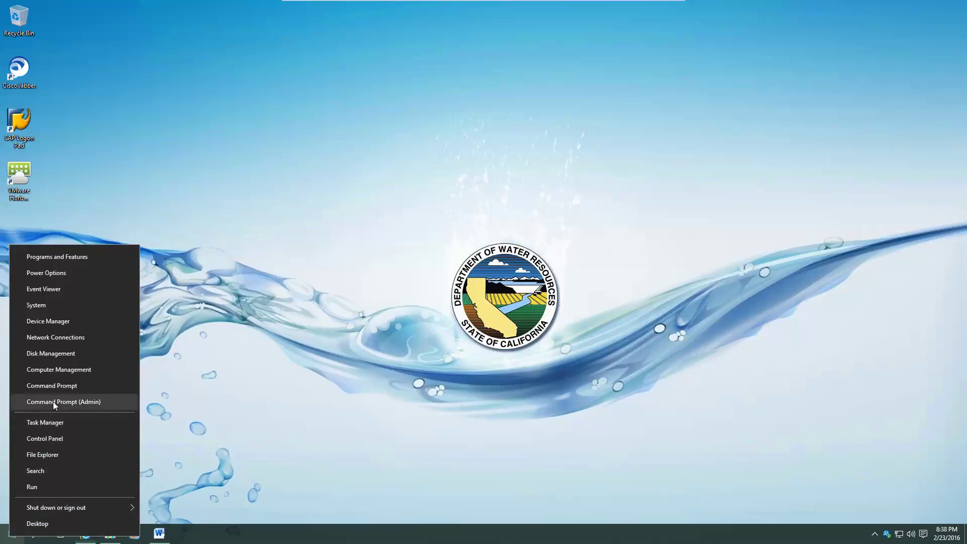
pyautogui.click(69, 308)
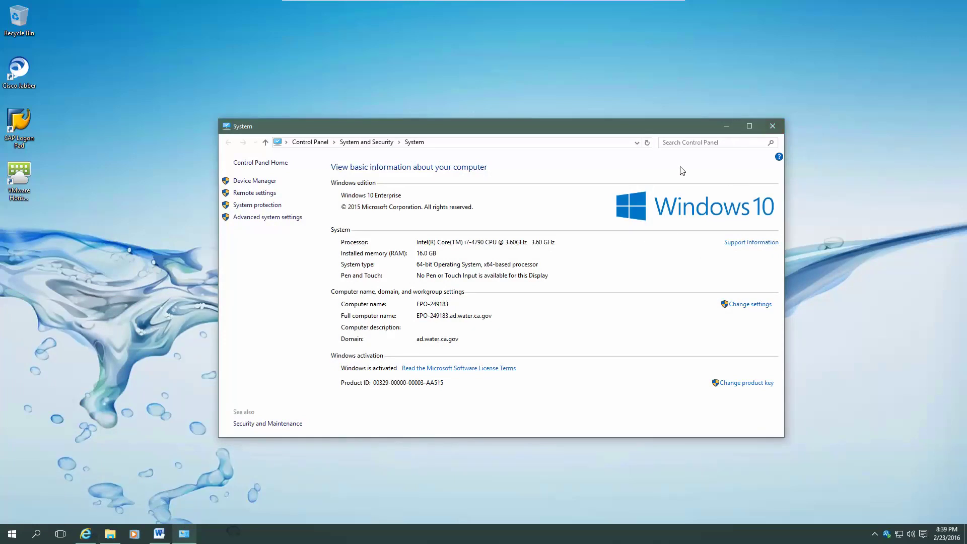
pyautogui.click(774, 131)
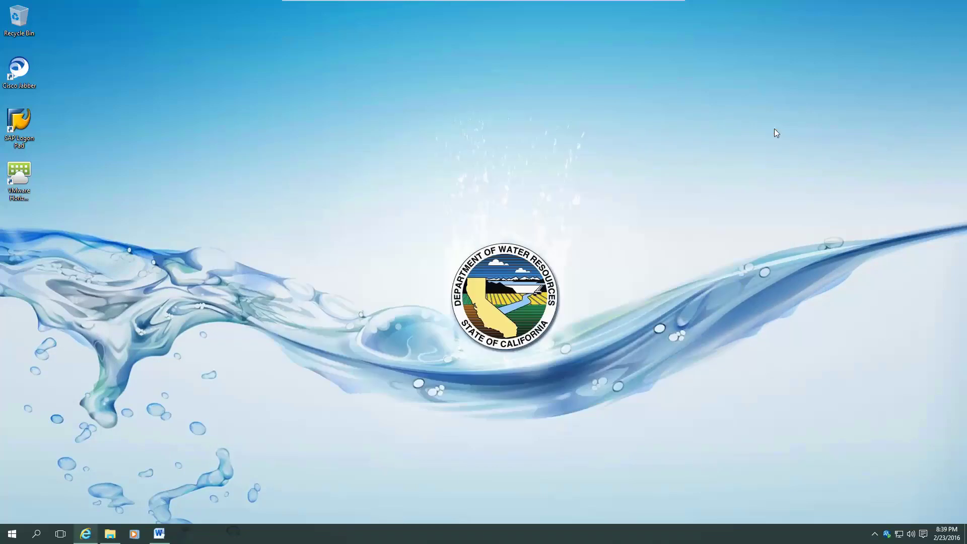
# Step: Start Task Manager, allowing it to make changes to the PC, and end the Microsoft Word (32 bit) task
pyautogui.rightClick(12, 534)
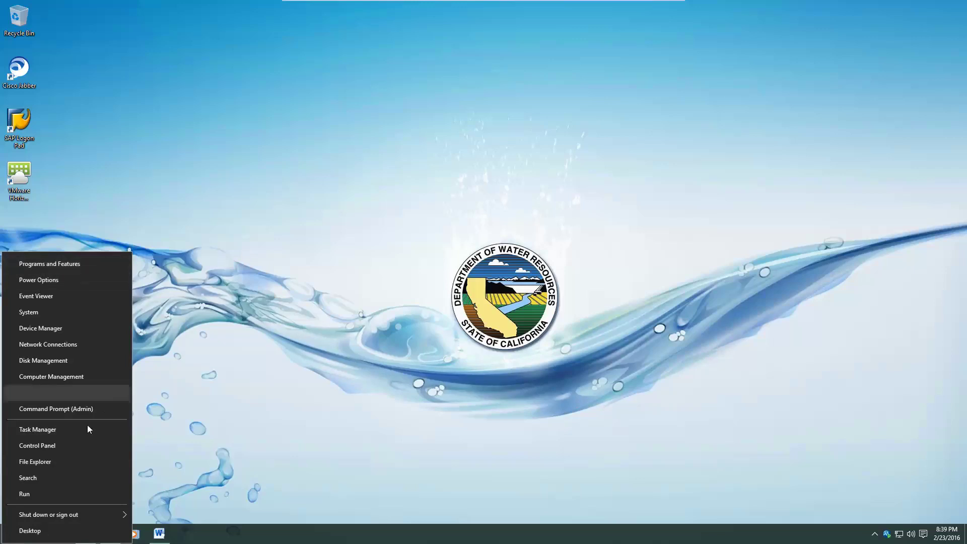
pyautogui.click(72, 430)
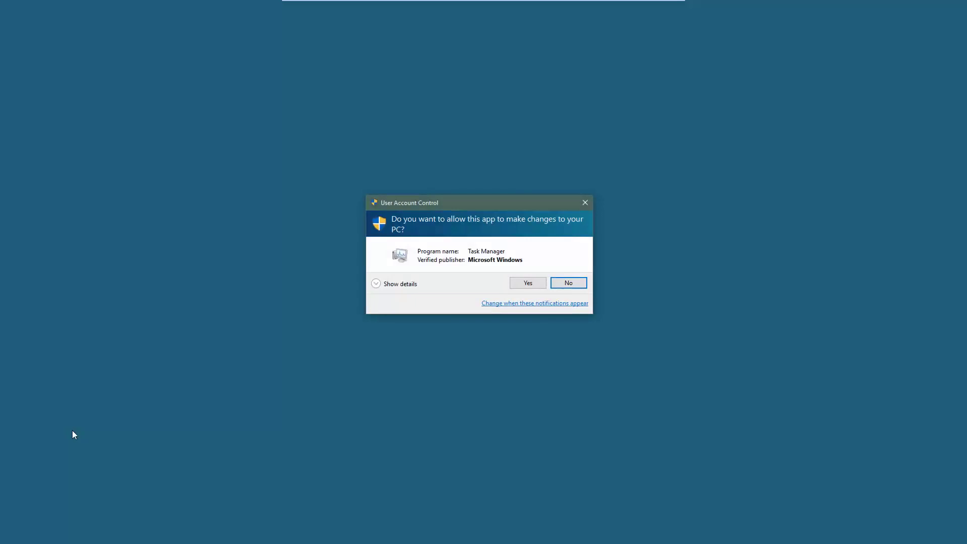
pyautogui.click(528, 284)
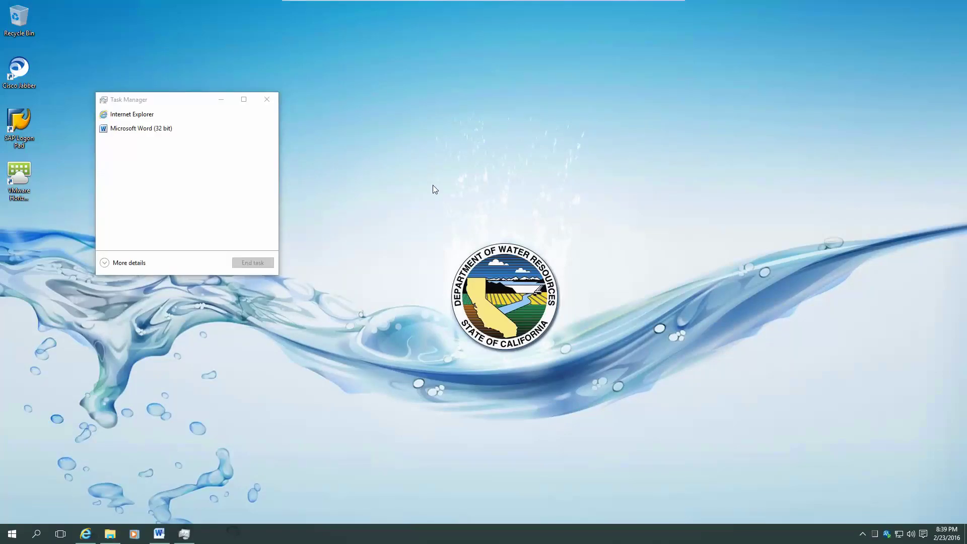
pyautogui.click(197, 101)
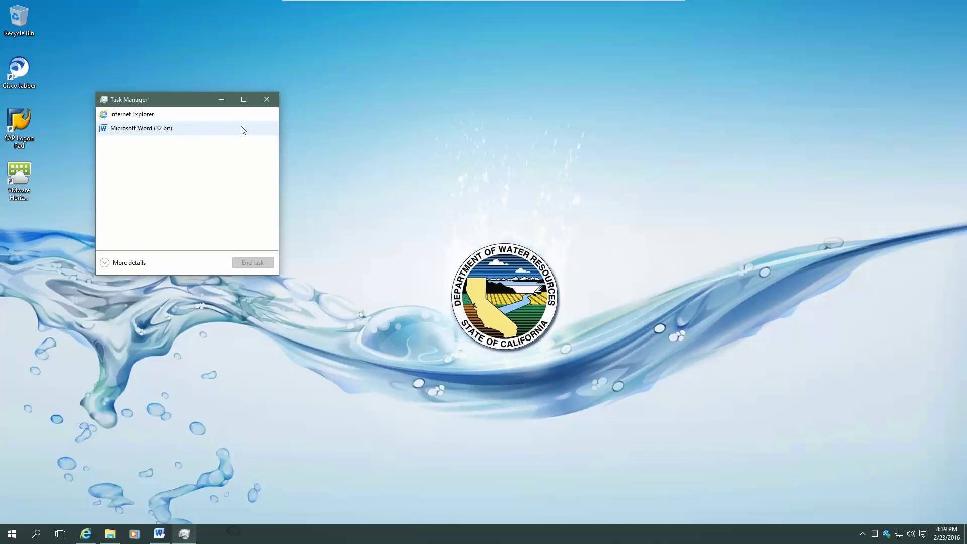
pyautogui.click(156, 132)
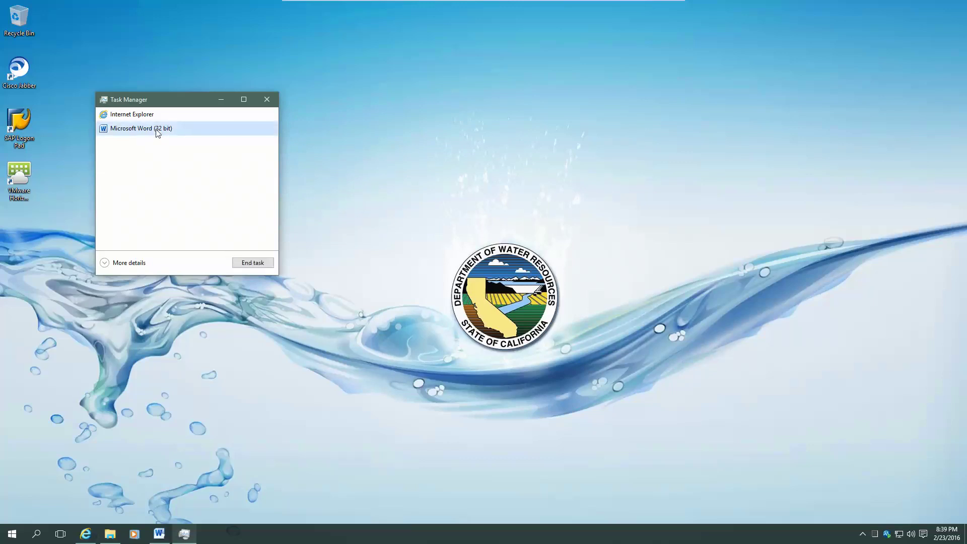
pyautogui.click(253, 263)
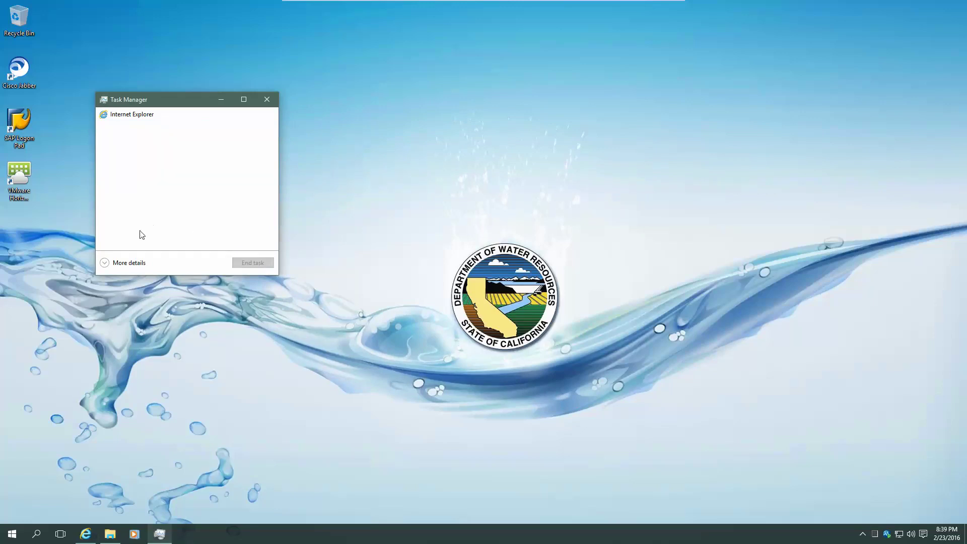
# Step: Expand Task Manager to its detailed view, and sort the processes first by CPU and finally by memory usage
pyautogui.click(123, 263)
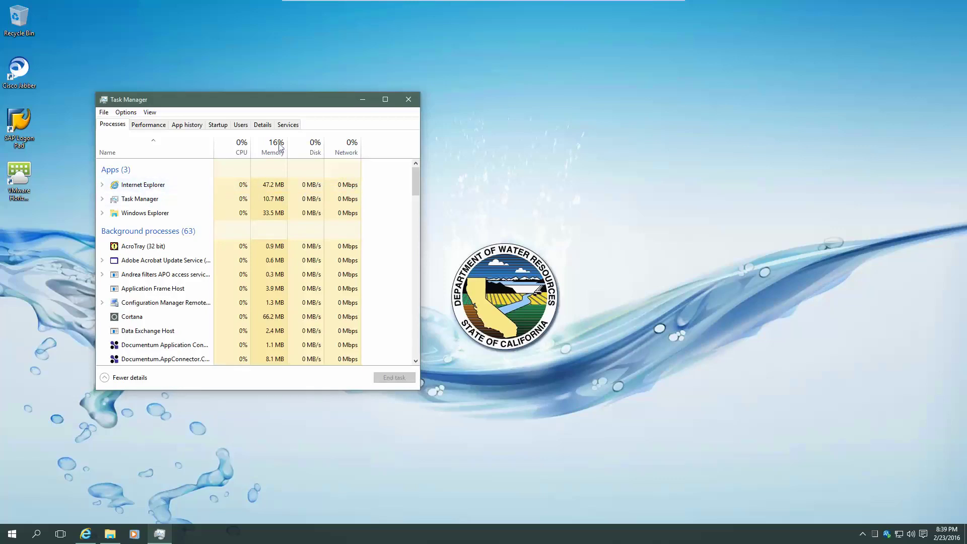
pyautogui.click(245, 146)
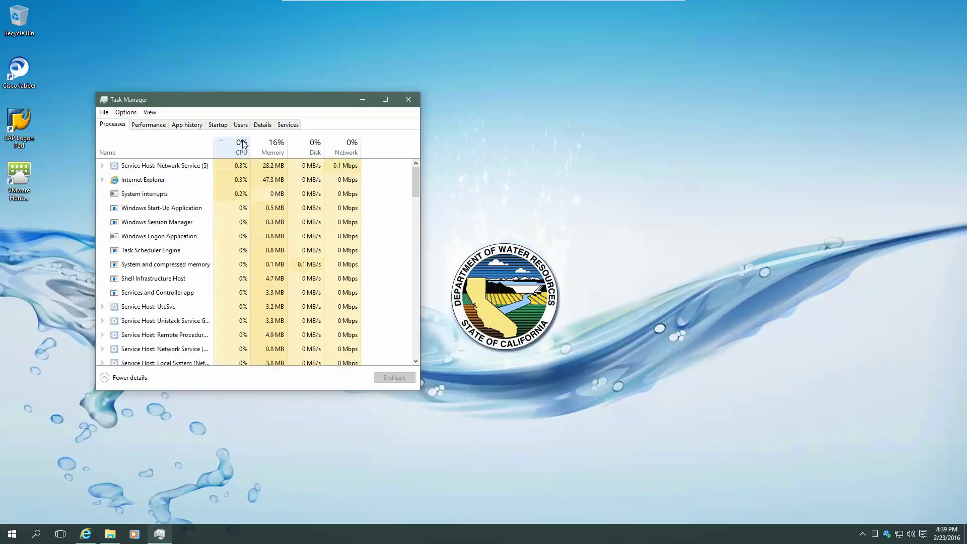
pyautogui.click(278, 146)
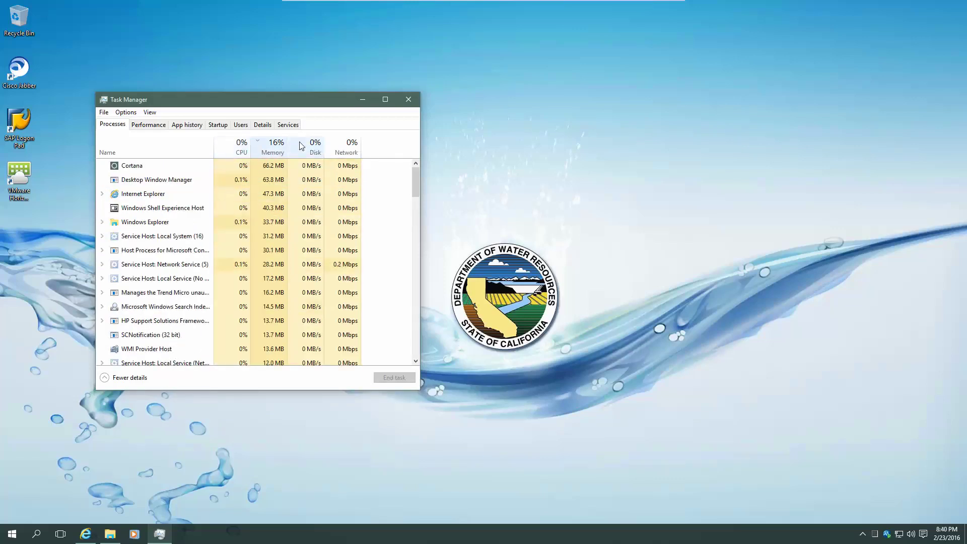
# Step: Sort the Task Manager processes by disk usage and finally by name, and view the CPU performance graph
pyautogui.click(302, 146)
pyautogui.click(177, 157)
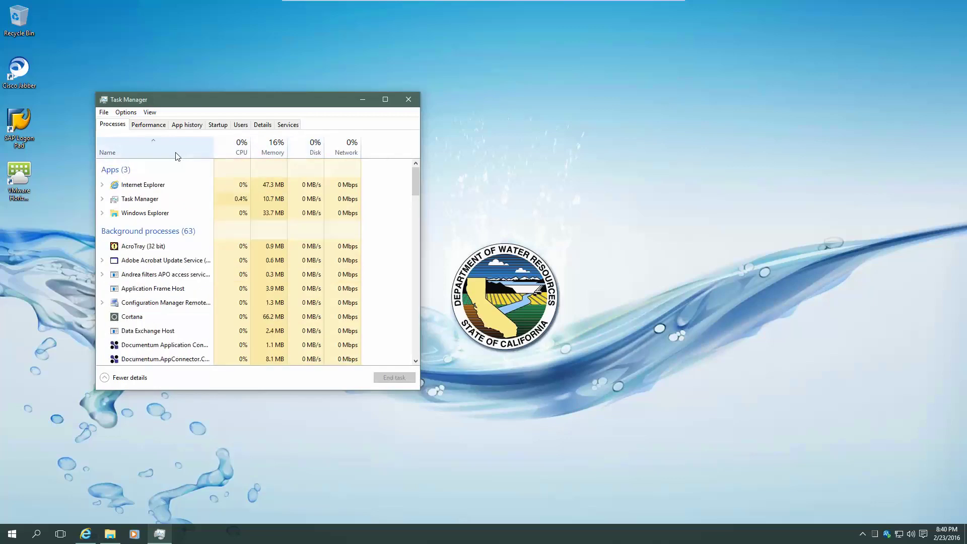
pyautogui.click(151, 129)
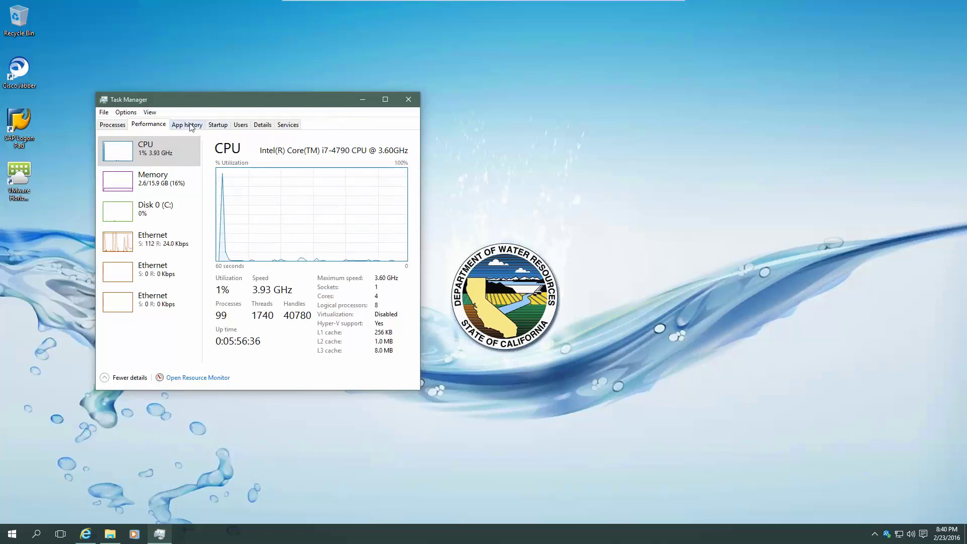
# Step: View the programs that run at startup, select the Adobe Reader and Acrobat entry, and close Task Manager
pyautogui.click(218, 125)
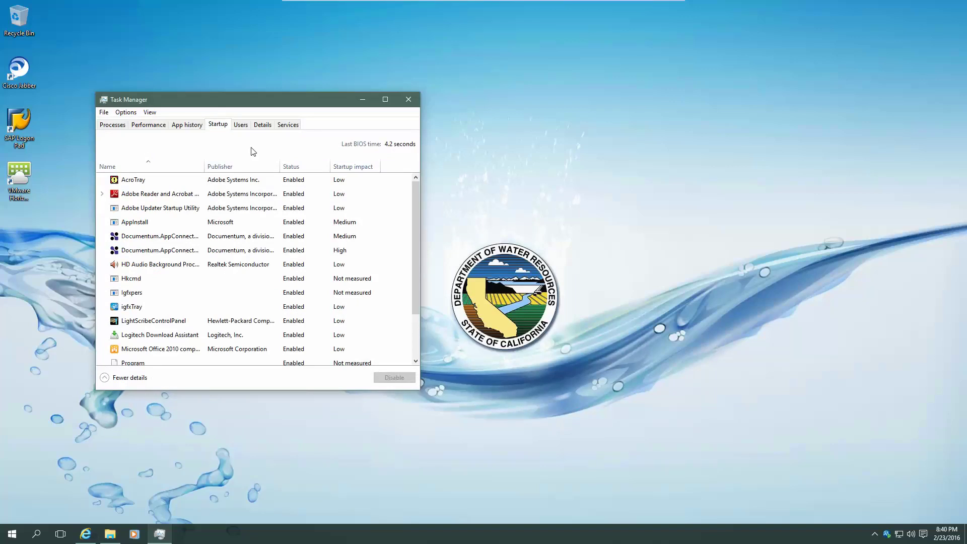
pyautogui.click(260, 197)
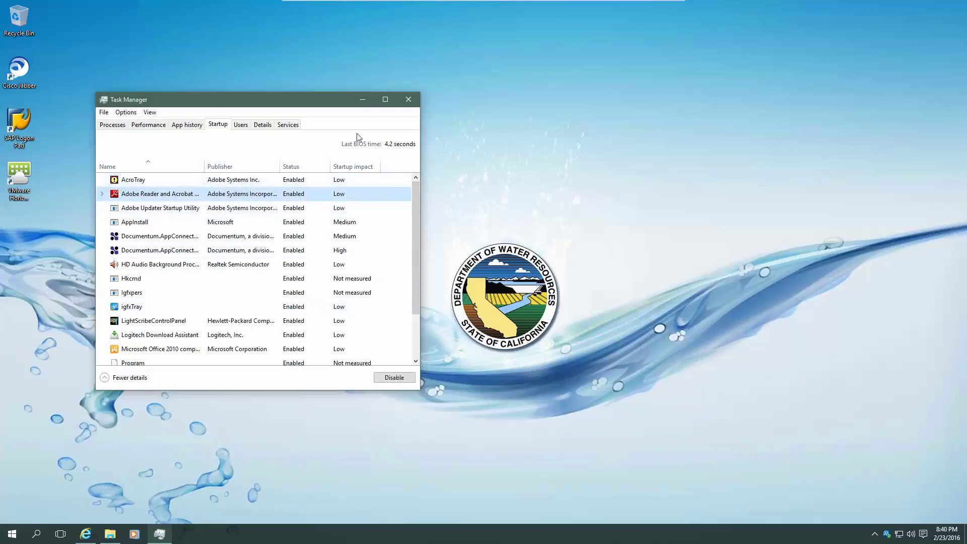
pyautogui.click(413, 104)
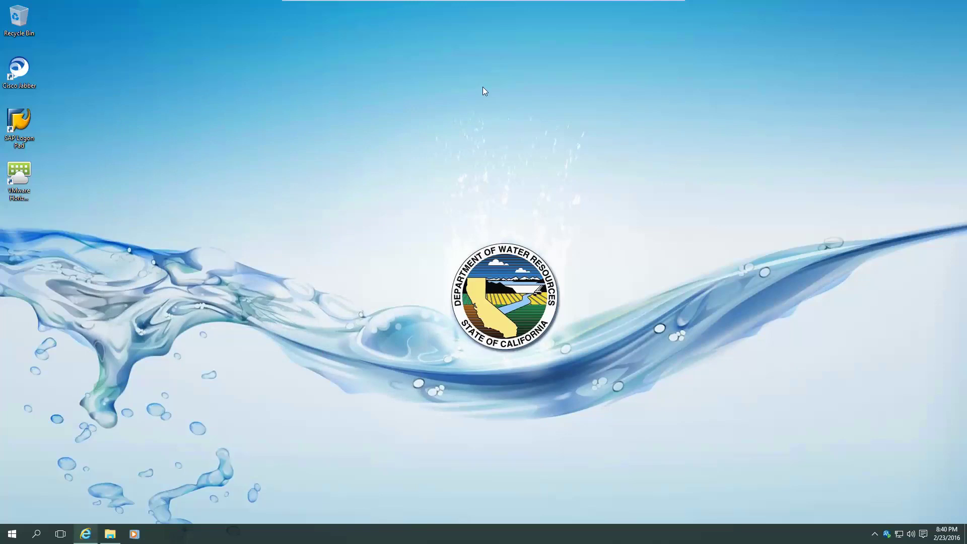
# Step: Open the advanced system settings from the System window, allowing the change, and show the Performance Options
pyautogui.moveTo(504, 3)
pyautogui.click(12, 534)
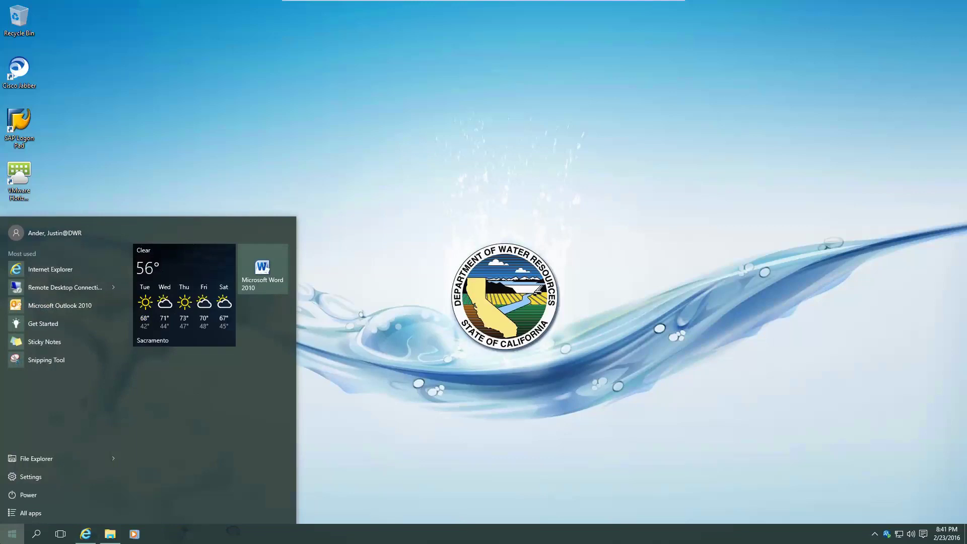
pyautogui.rightClick(12, 534)
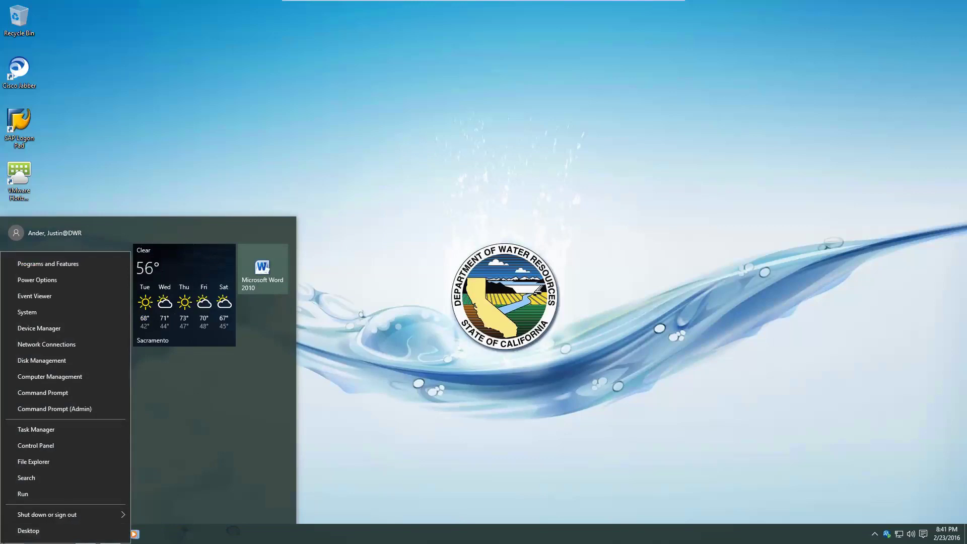
pyautogui.click(43, 307)
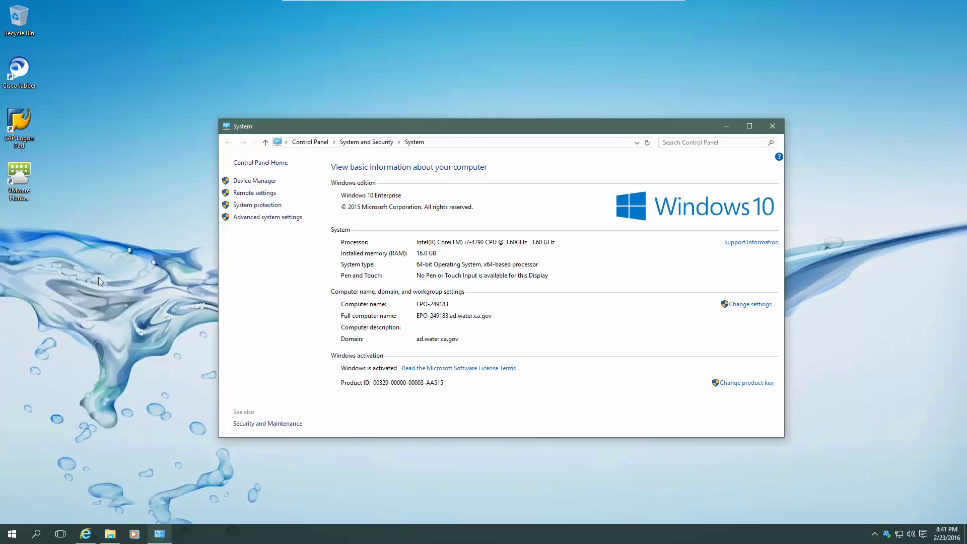
pyautogui.click(243, 216)
pyautogui.click(520, 283)
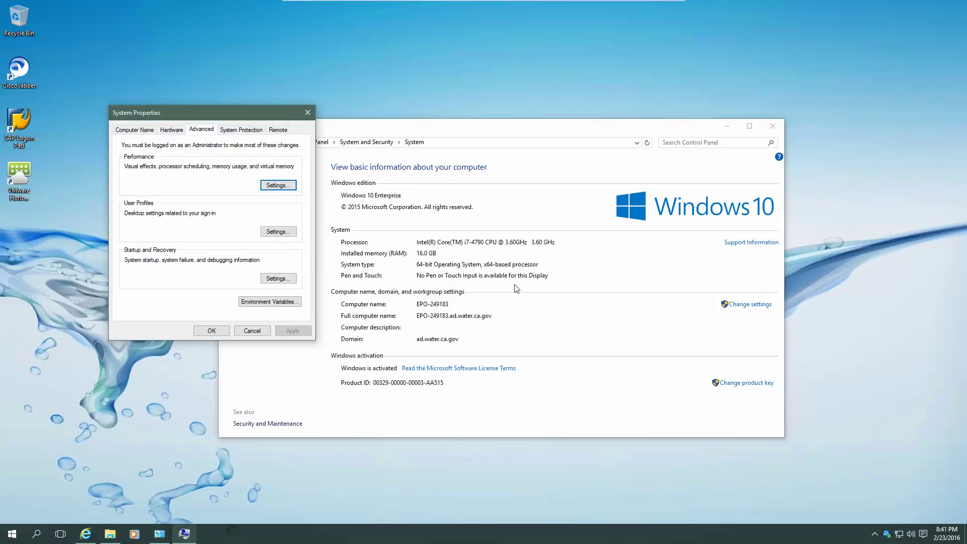
pyautogui.click(262, 185)
pyautogui.click(274, 187)
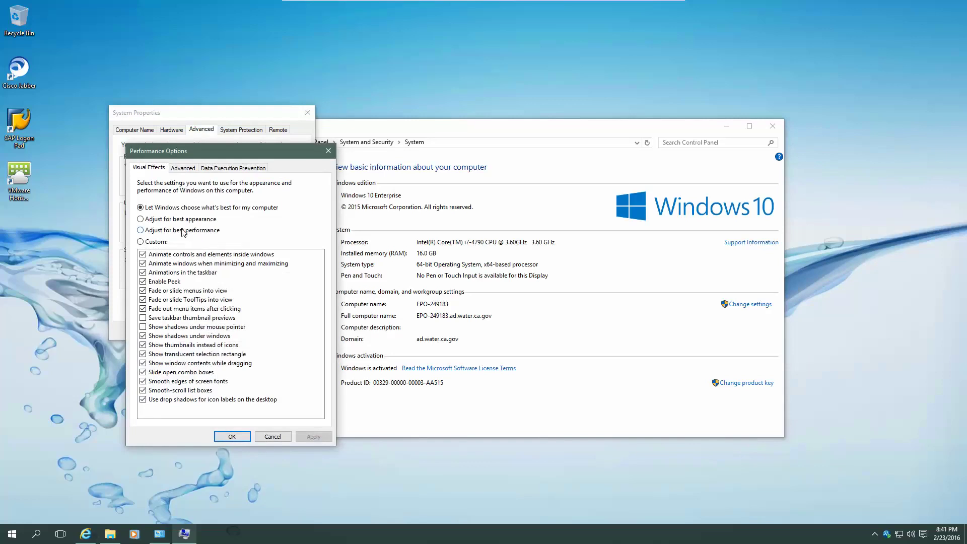
# Step: Adjust visual effects for best performance, and re-enable the control, window and taskbar animations plus Enable Peek
pyautogui.click(182, 231)
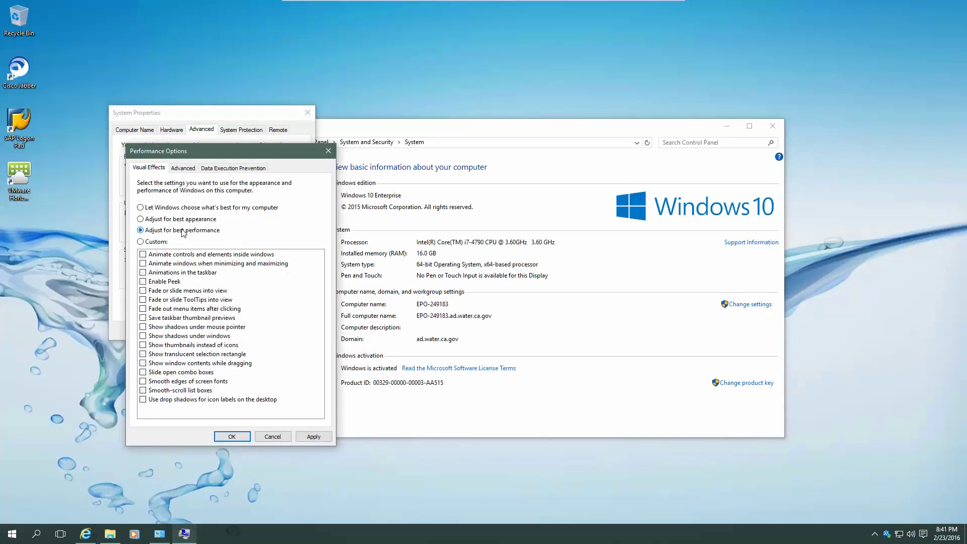
pyautogui.click(143, 255)
pyautogui.click(143, 263)
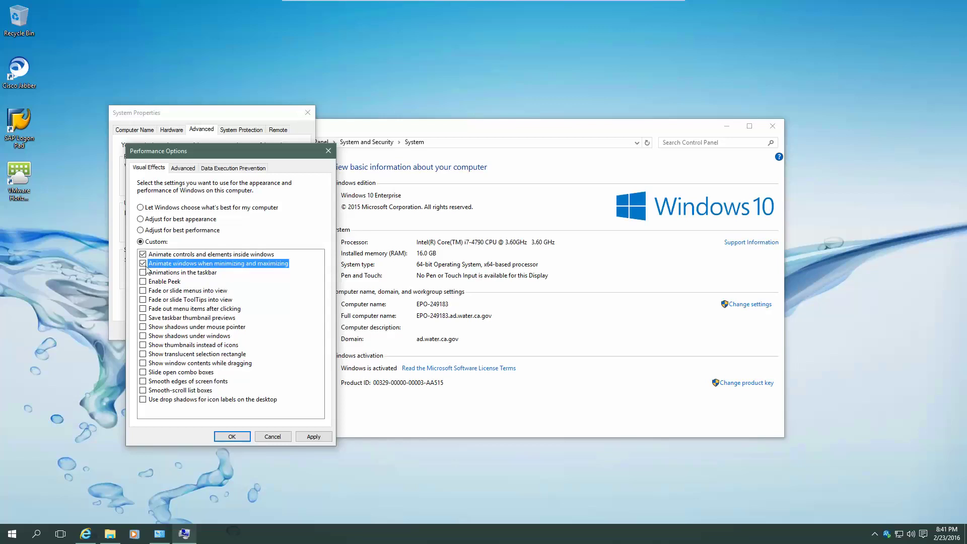
pyautogui.click(145, 273)
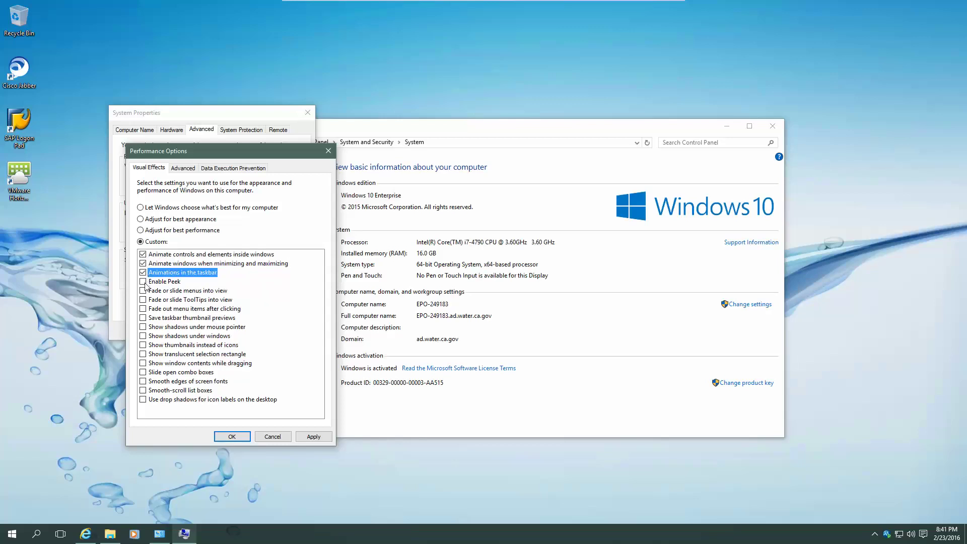
pyautogui.click(144, 282)
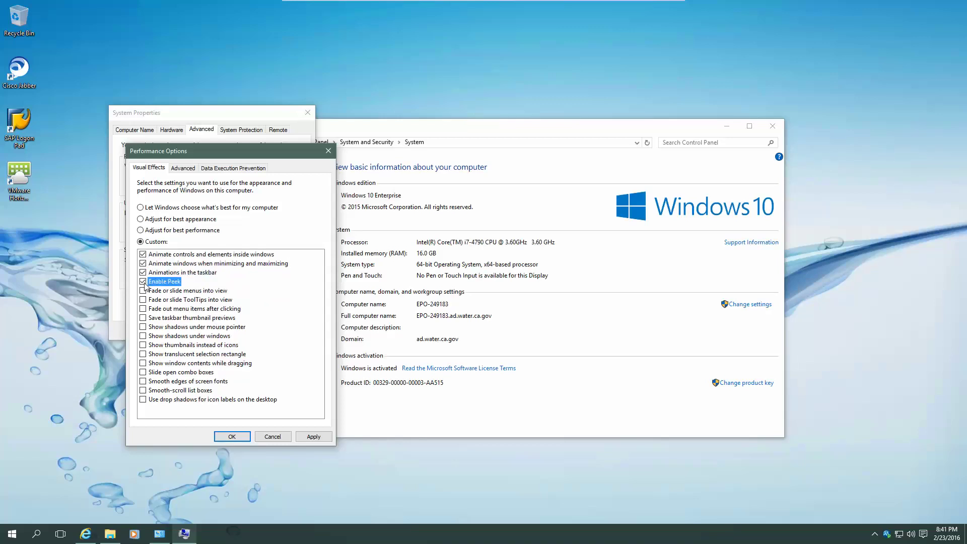
# Step: Enable smooth edges of screen fonts, smooth-scroll list boxes and drop shadows for desktop icon labels, and apply the visual effects
pyautogui.click(145, 382)
pyautogui.click(144, 391)
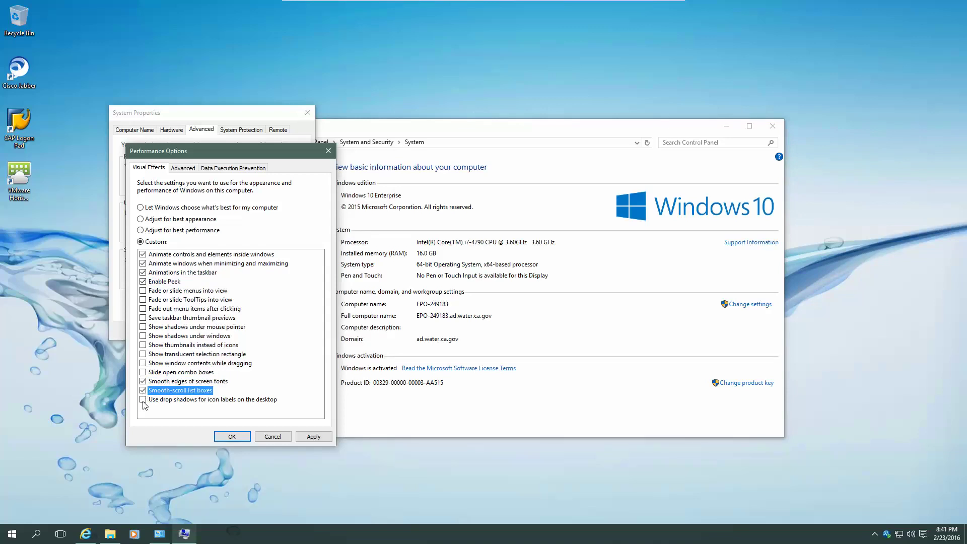
pyautogui.click(143, 401)
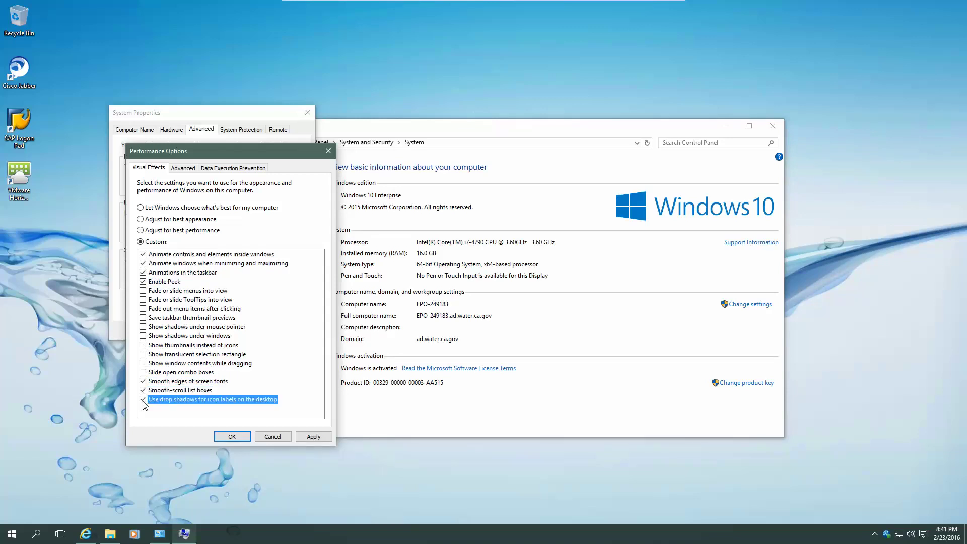
pyautogui.click(313, 437)
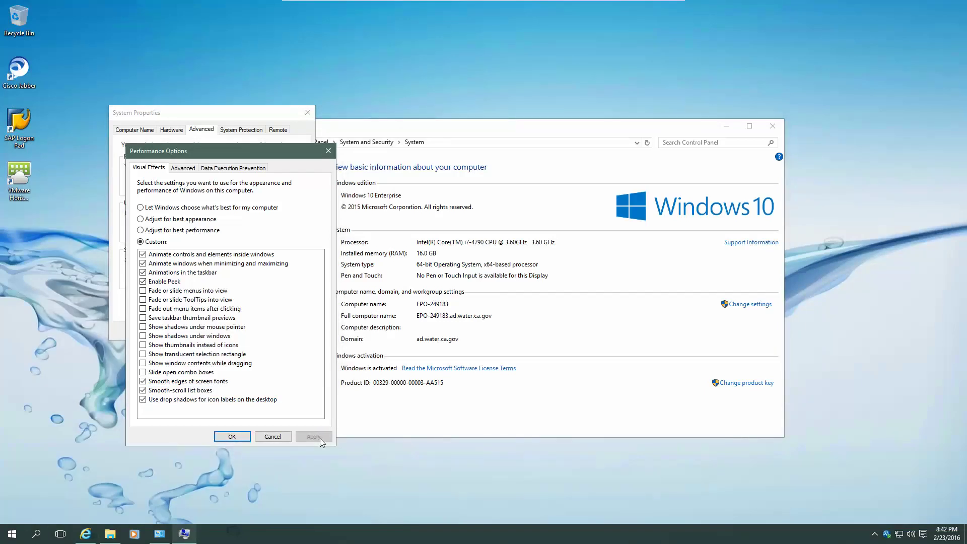
pyautogui.click(235, 436)
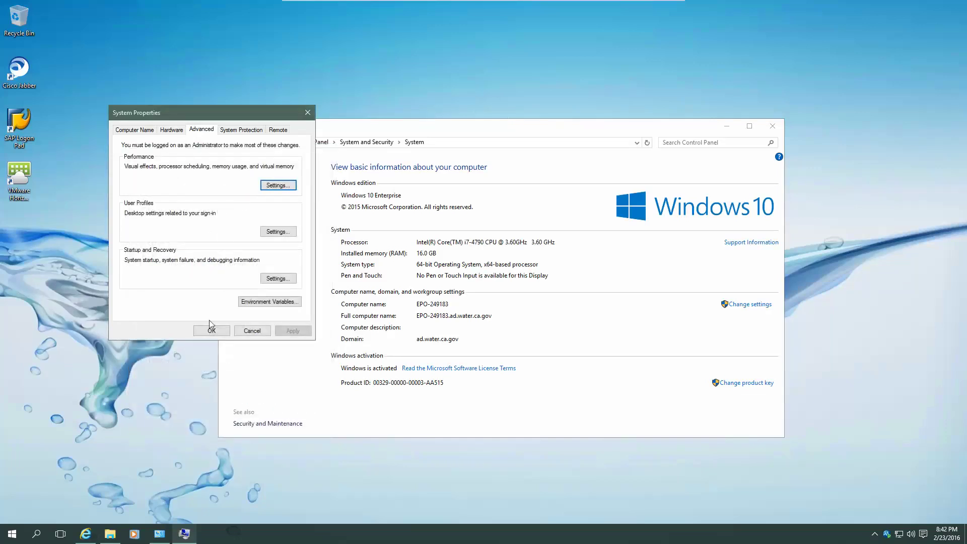
# Step: View the virtual memory paging file settings in the advanced Performance Options without changing them, and close the settings dialogs
pyautogui.click(281, 187)
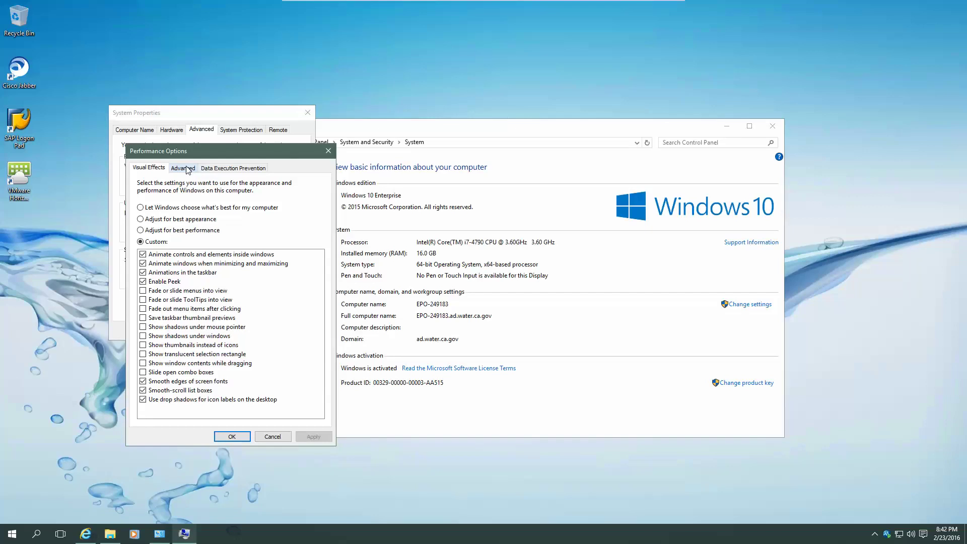
pyautogui.click(186, 168)
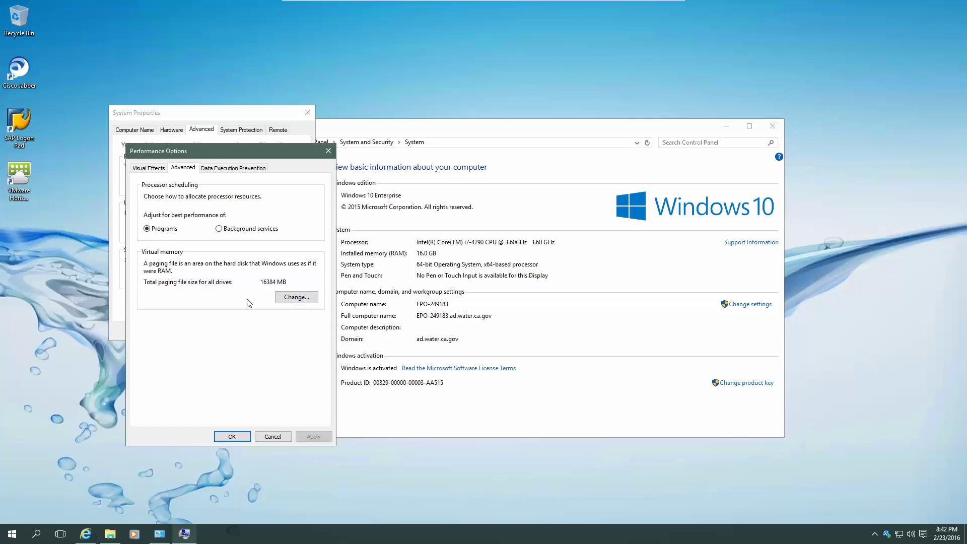
pyautogui.click(304, 296)
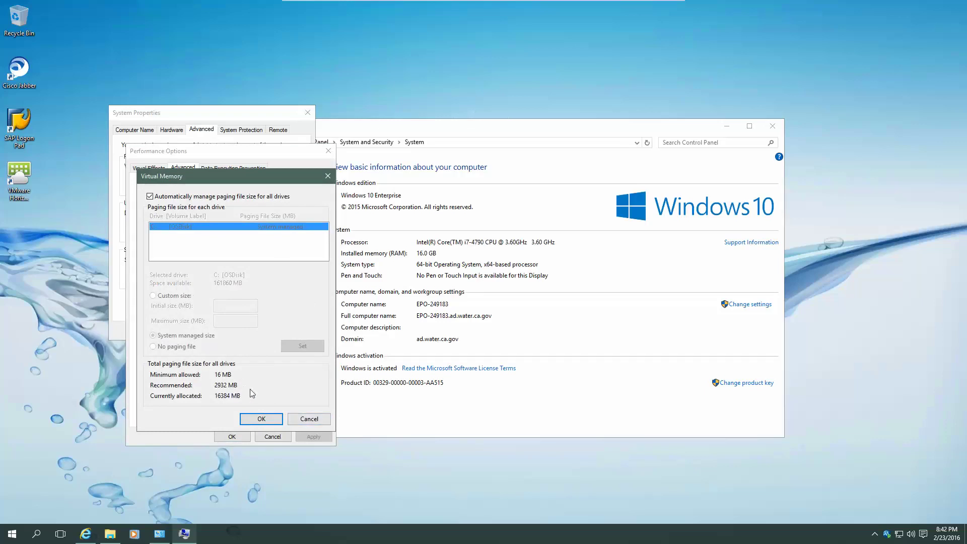
pyautogui.click(309, 420)
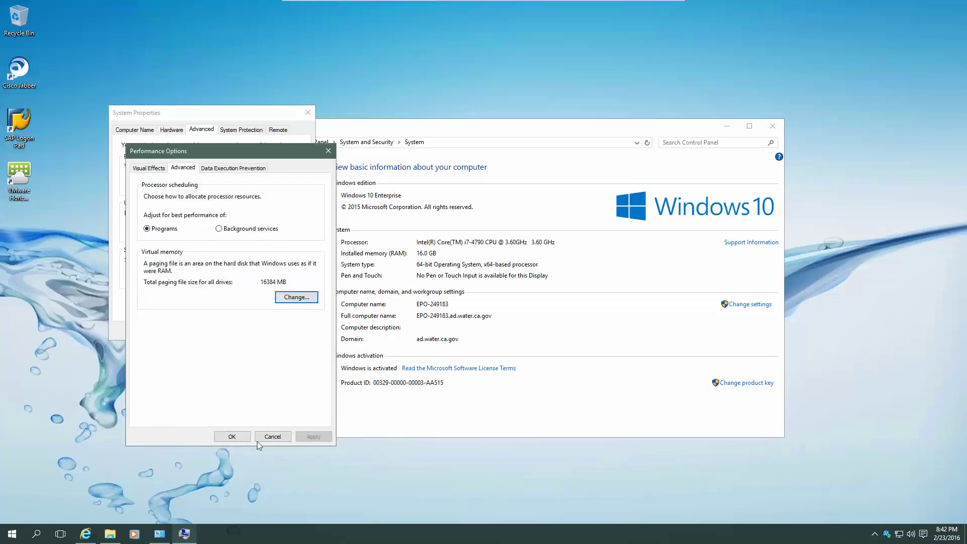
pyautogui.click(241, 438)
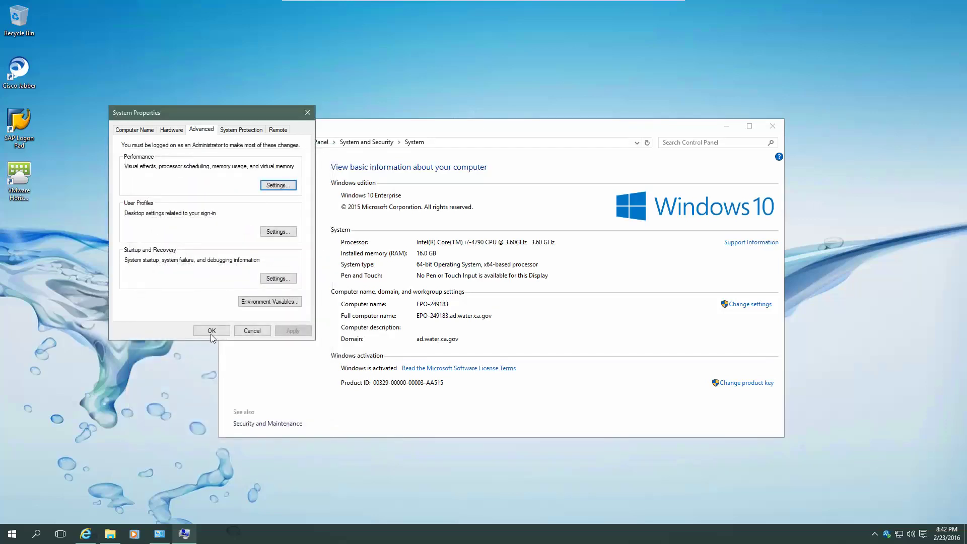
pyautogui.click(211, 333)
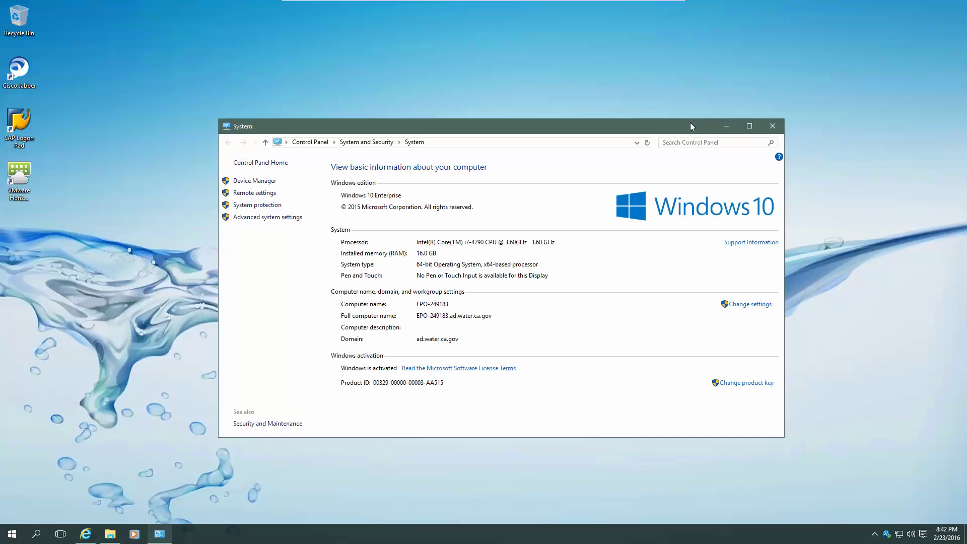
# Step: Close the System window and minimize the Standard Desktop Pool remote session to return to the local desktop
pyautogui.click(776, 129)
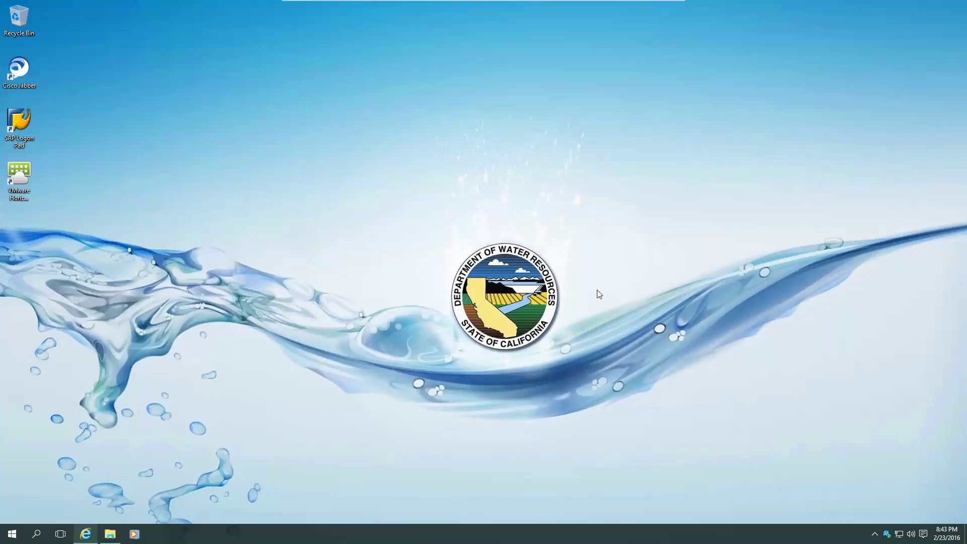
pyautogui.moveTo(501, 1)
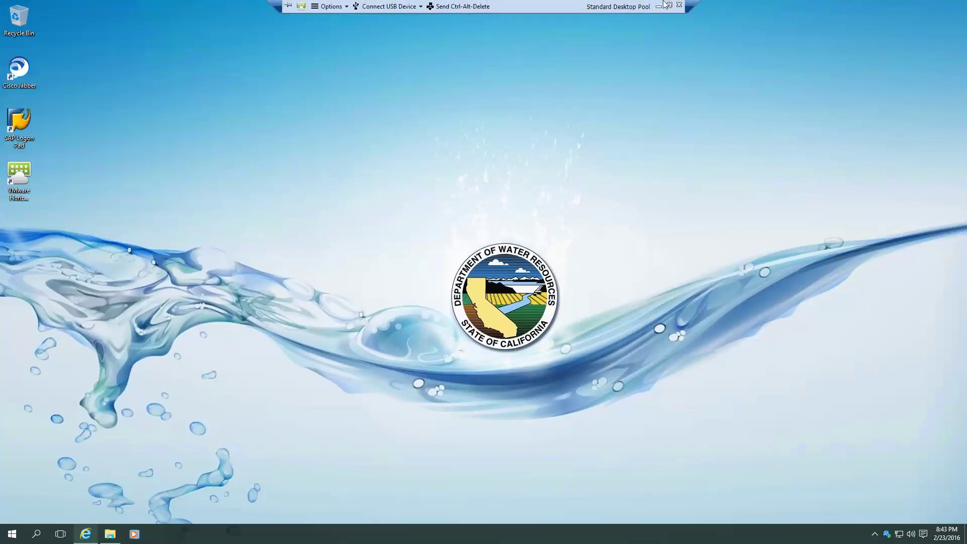
pyautogui.click(658, 6)
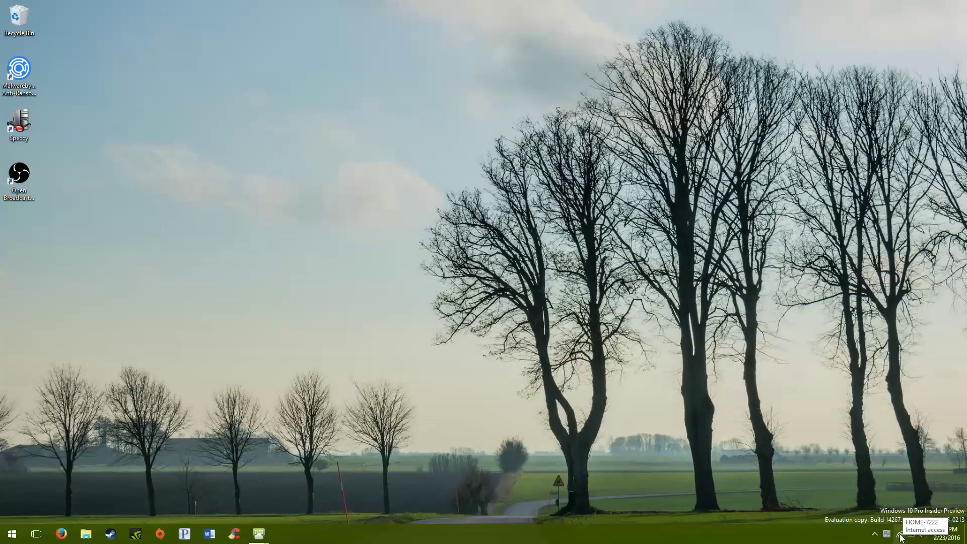